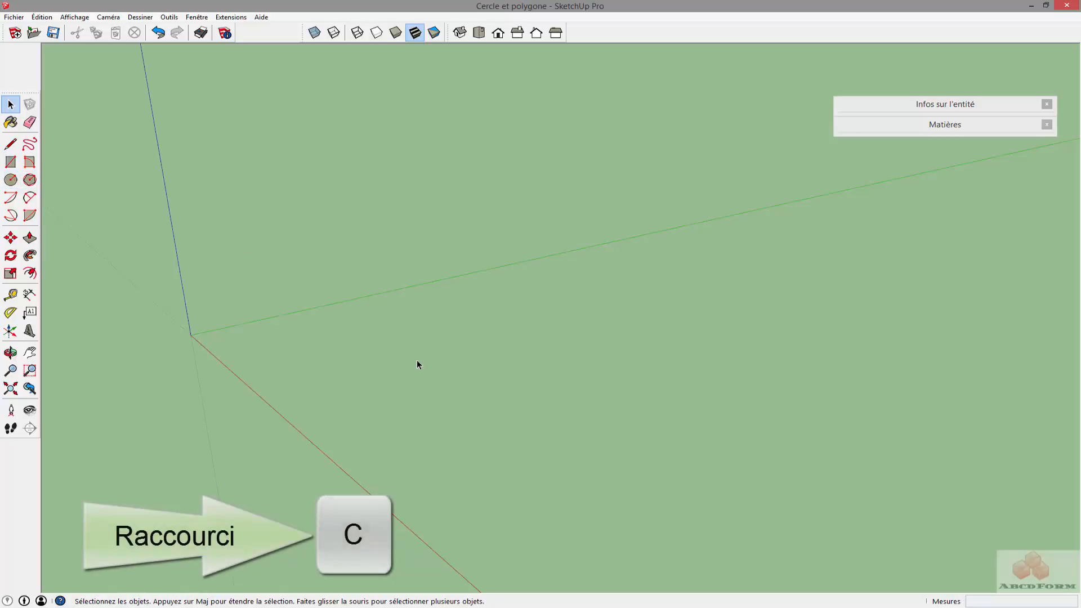
- Draw a circle freehand on the ground near the origin, with a radius of about 99 cm
{"action": "key", "text": "c"}
{"action": "left_click", "coordinate": [438, 369]}
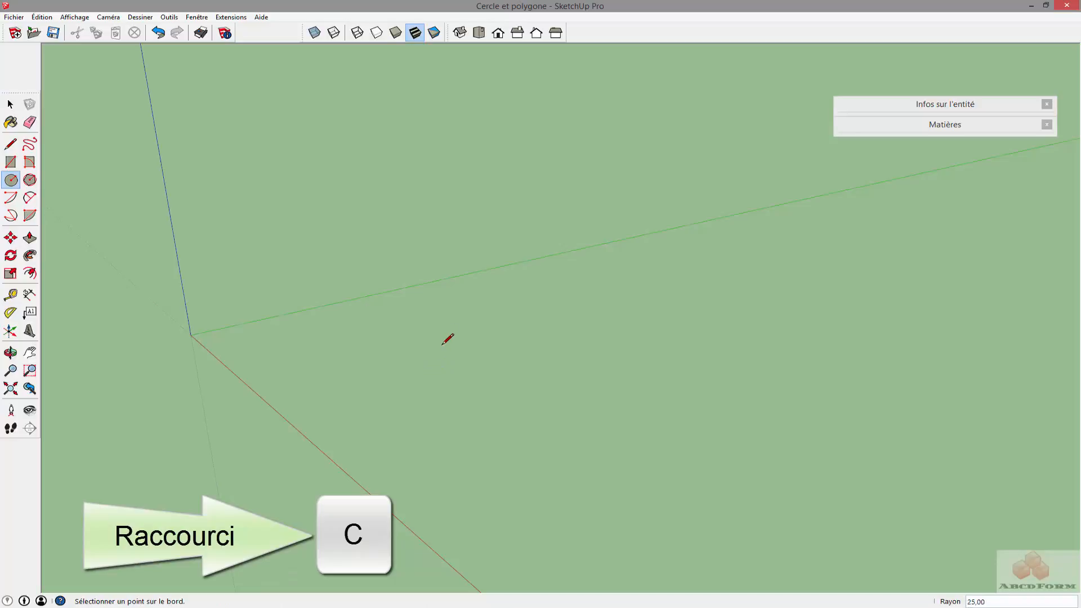
{"action": "left_click", "coordinate": [441, 337]}
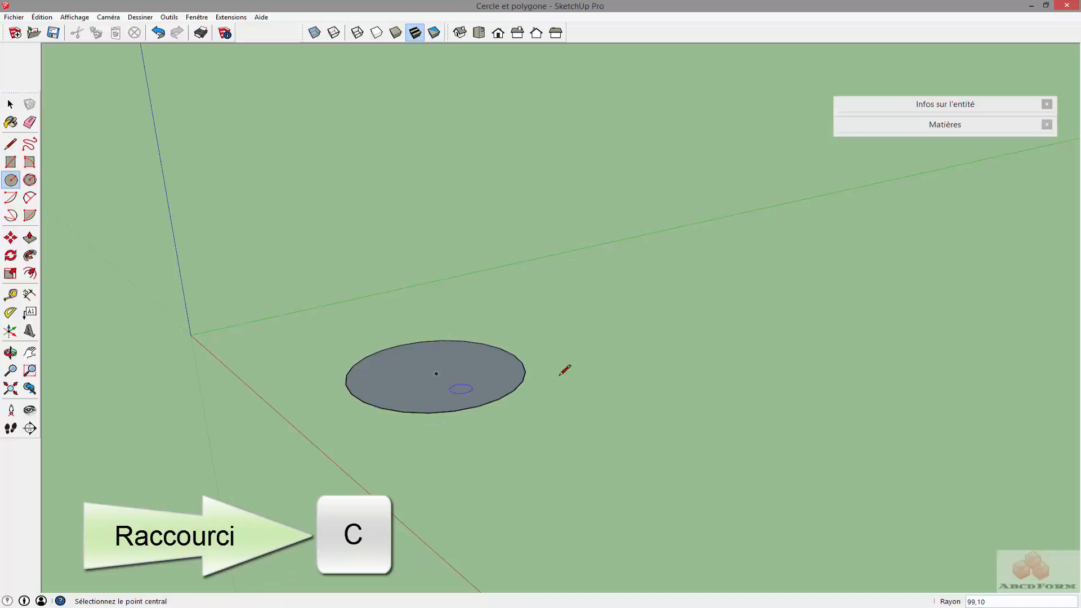
- Draw a second circle beside the first one with an exact radius of 25 cm
{"action": "left_click", "coordinate": [637, 399]}
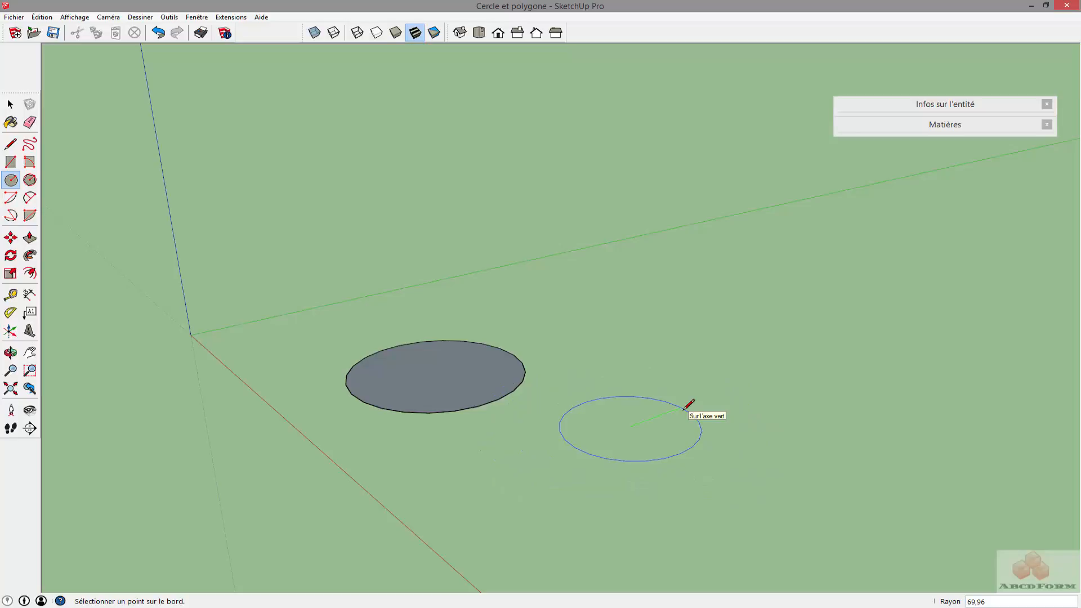
{"action": "type", "text": "25"}
{"action": "key", "text": "Return"}
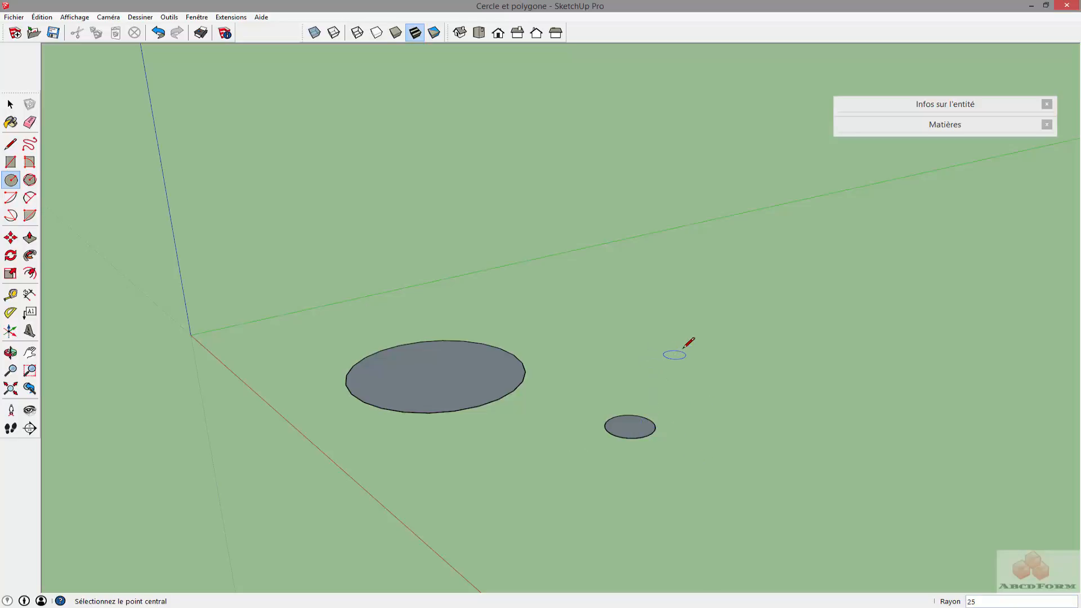
- Show the entity information and set the larger circle's radius to 75 cm
{"action": "left_click", "coordinate": [911, 106]}
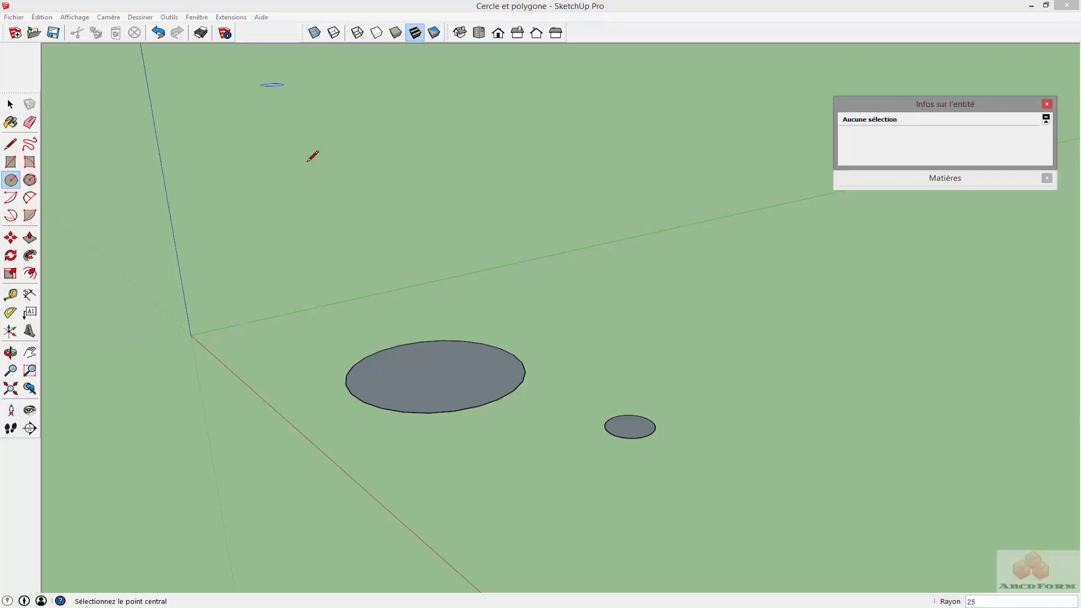
{"action": "key", "text": "space"}
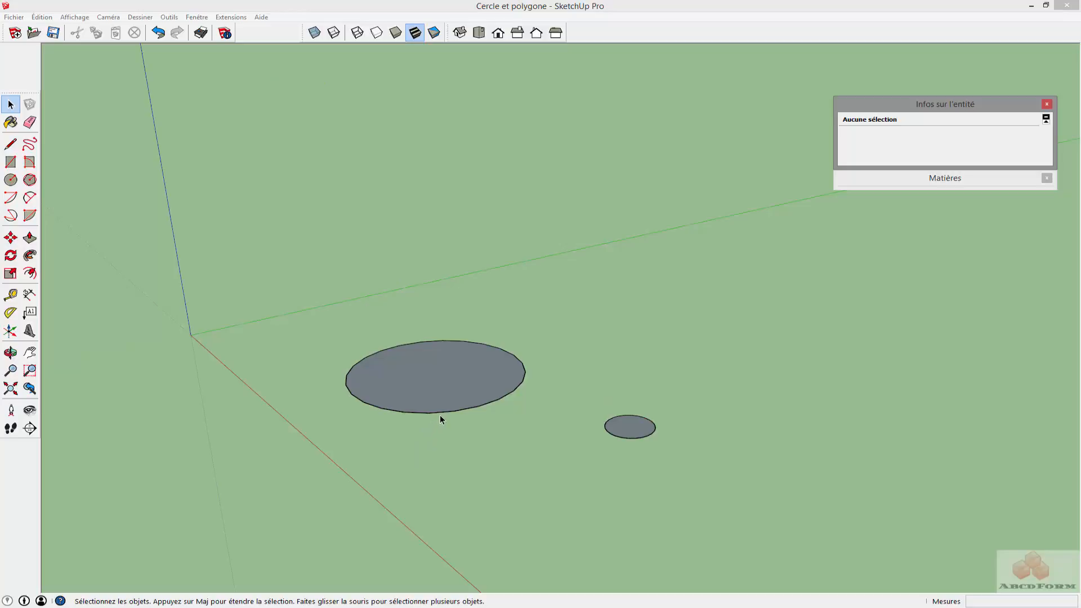
{"action": "left_click", "coordinate": [440, 413]}
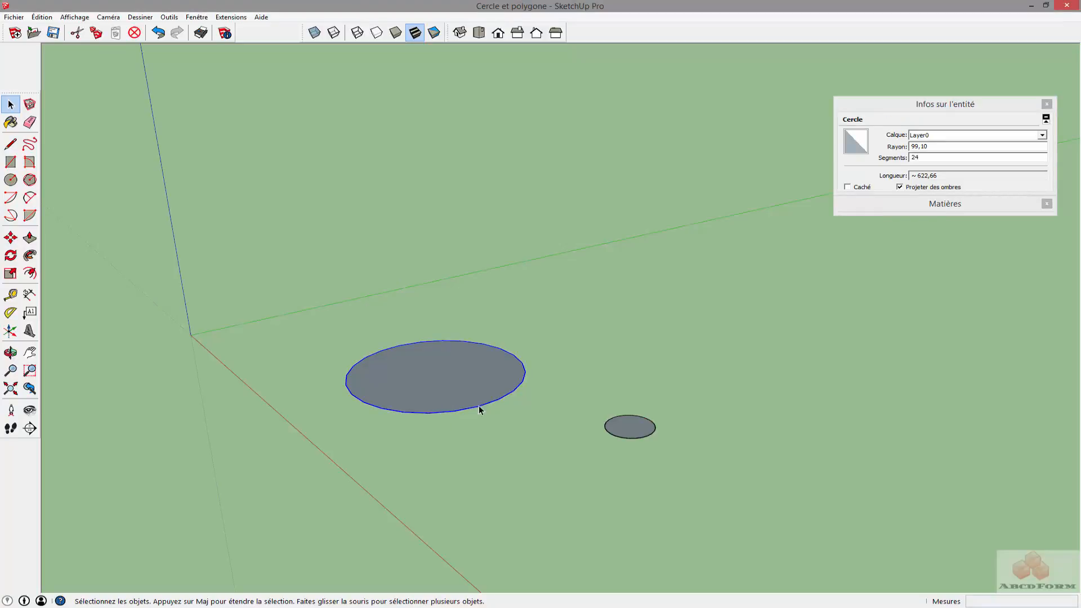
{"action": "left_click", "coordinate": [450, 380]}
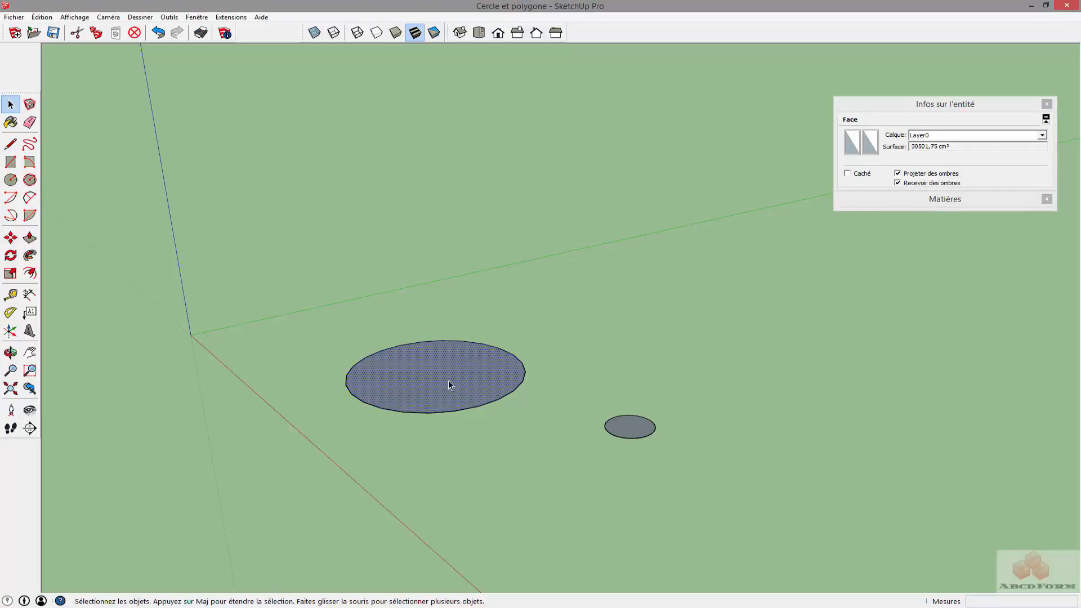
{"action": "left_click", "coordinate": [437, 413]}
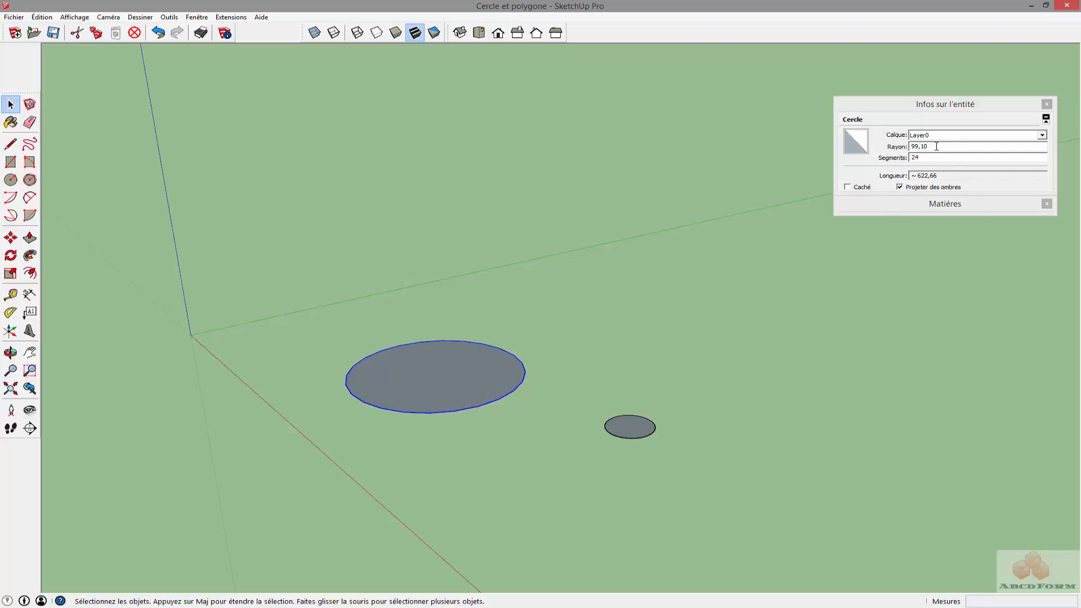
{"action": "left_click_drag", "start_coordinate": [936, 146], "coordinate": [910, 147]}
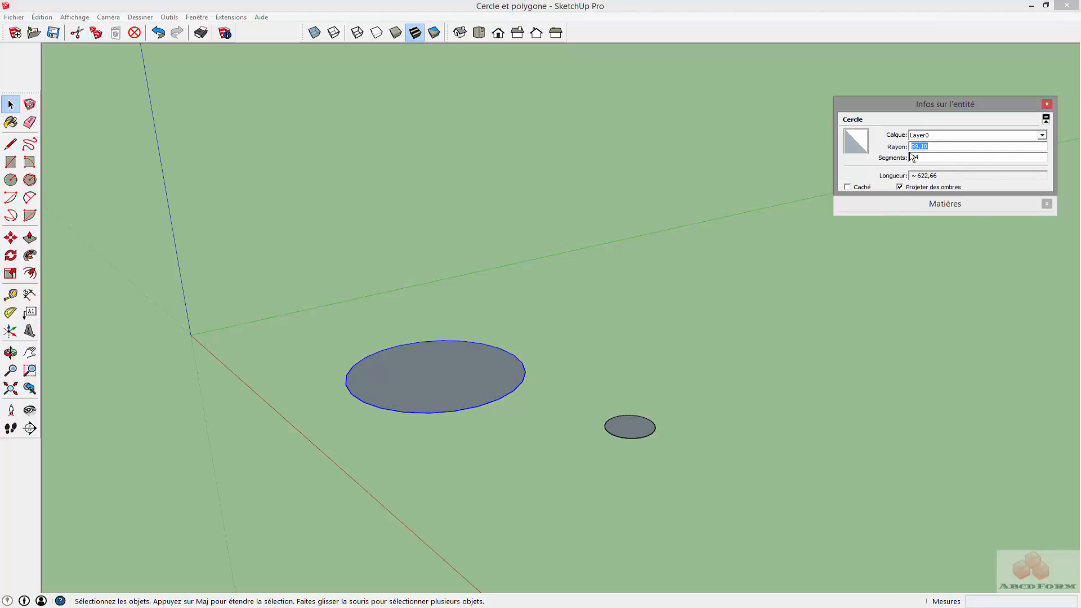
{"action": "key", "text": "Return"}
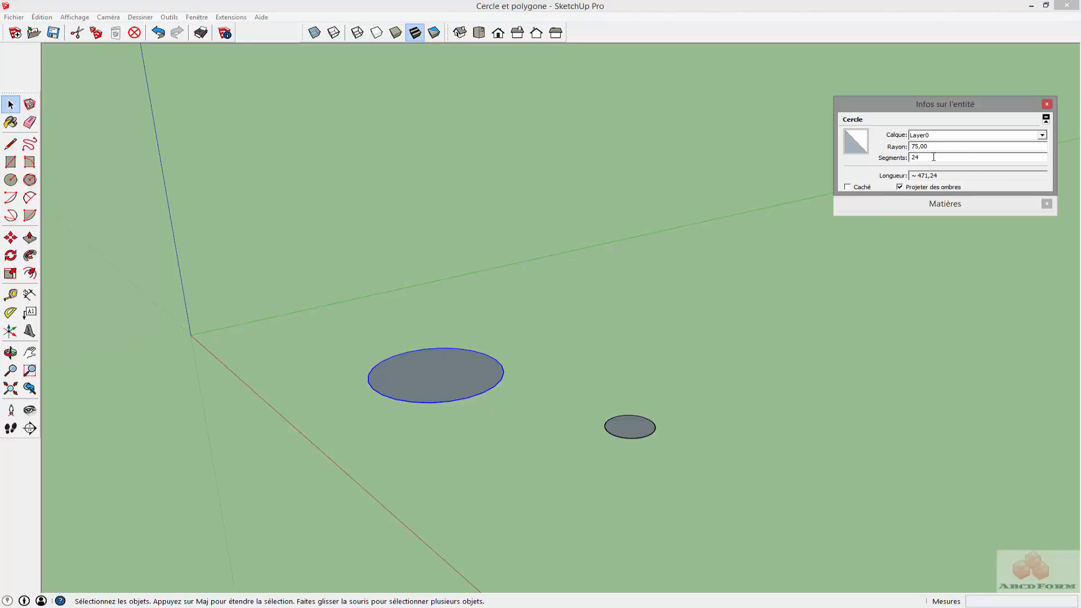
- Set the larger circle's segment count to 48 while viewing its edge up close
{"action": "left_click_drag", "start_coordinate": [930, 158], "coordinate": [910, 160]}
{"action": "left_click", "coordinate": [431, 408]}
{"action": "scroll", "coordinate": [435, 402], "scroll_direction": "up", "scroll_amount": 8}
{"action": "left_click", "coordinate": [448, 406]}
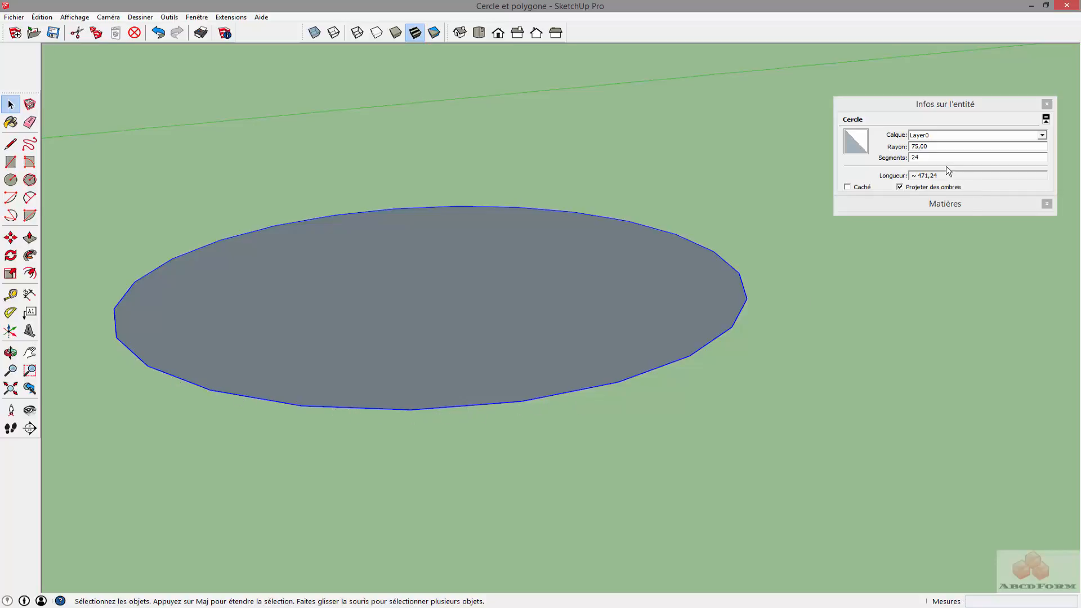
{"action": "double_click", "coordinate": [918, 157]}
{"action": "type", "text": "48"}
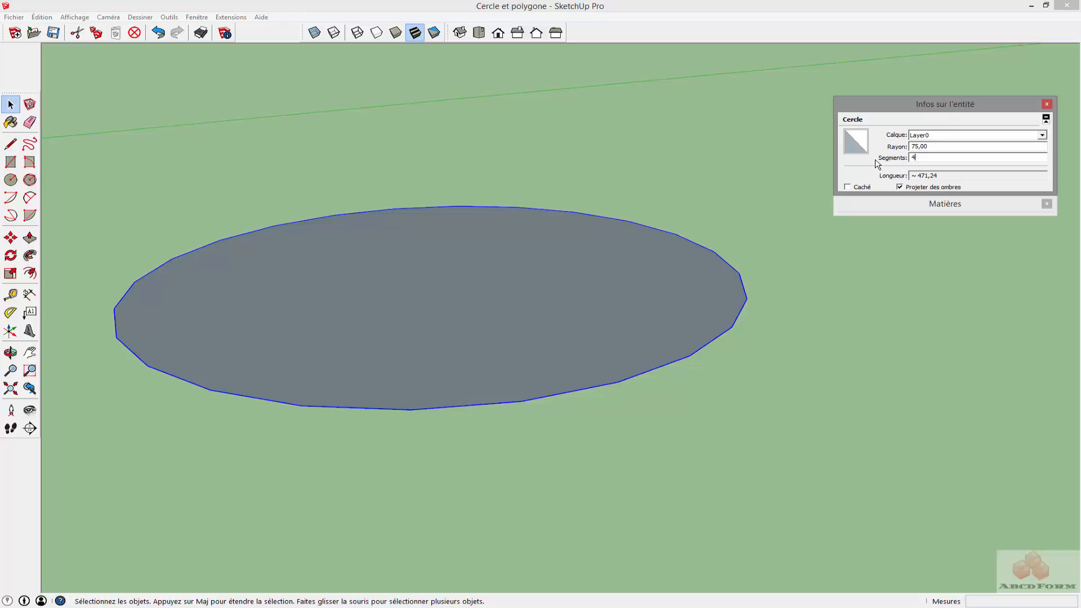
{"action": "key", "text": "Return"}
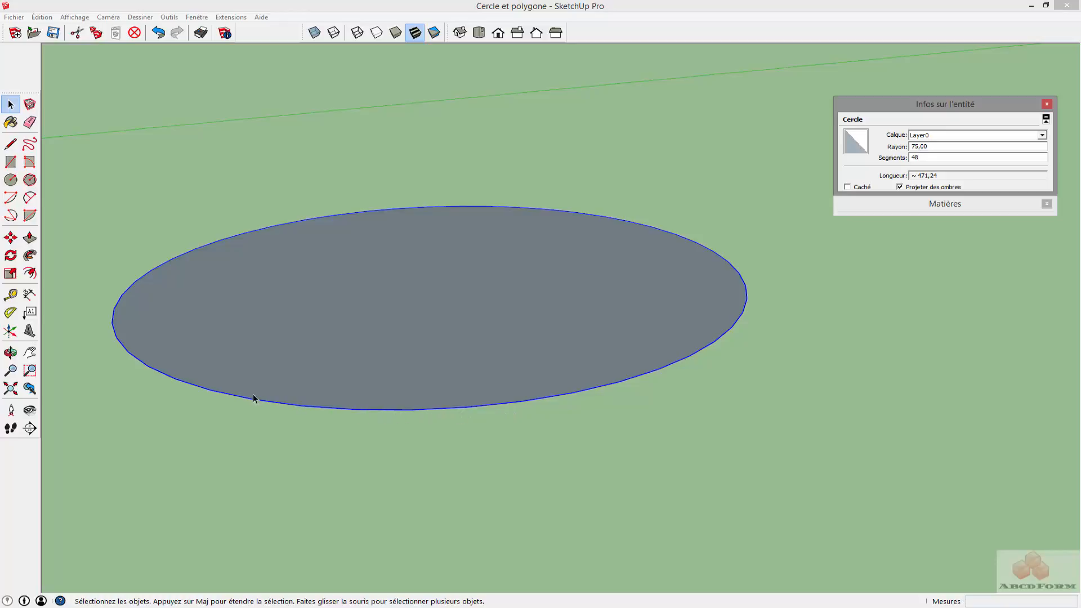
- Raise the larger circle's segment count to 96
{"action": "double_click", "coordinate": [931, 157]}
{"action": "type", "text": "96"}
{"action": "key", "text": "Return"}
- Turn the larger circle into a triangle by setting its segment count to 3
{"action": "double_click", "coordinate": [916, 157]}
{"action": "type", "text": "3"}
{"action": "key", "text": "Return"}
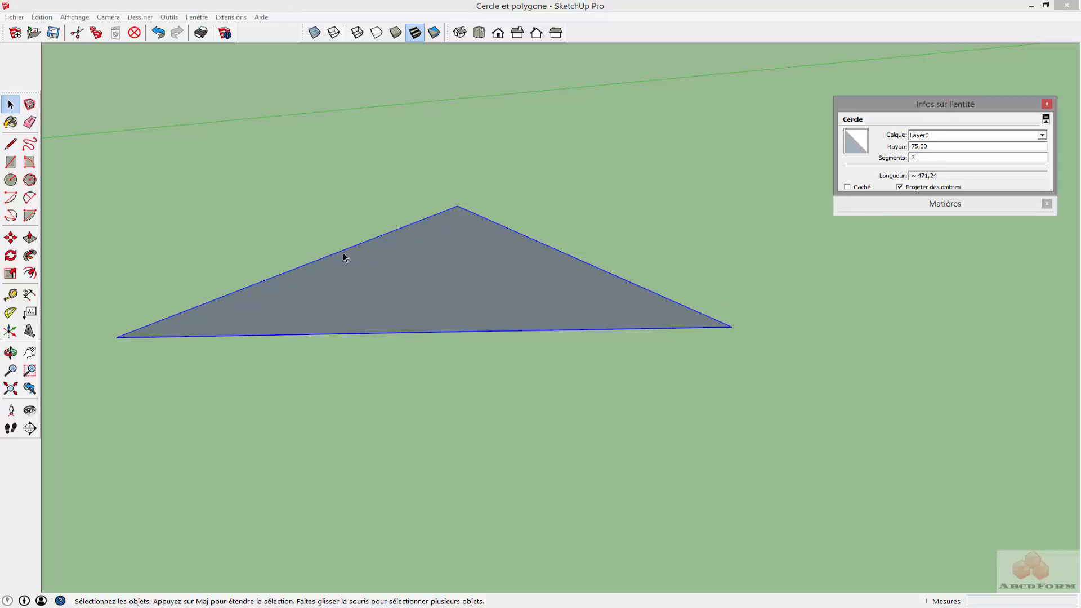
{"action": "middle_click_drag", "start_coordinate": [313, 225], "coordinate": [310, 259]}
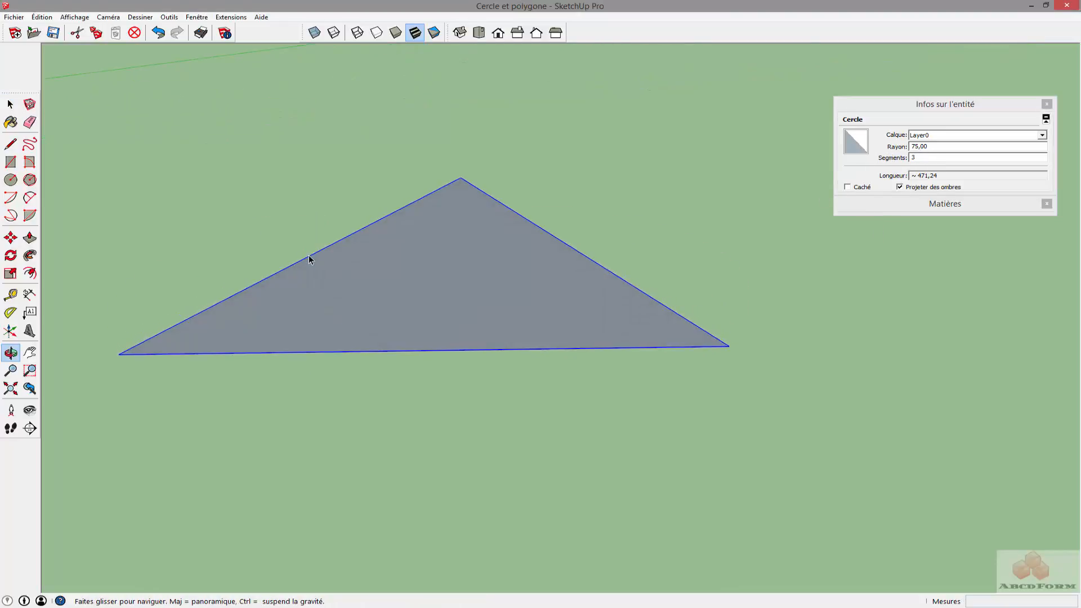
- Turn the triangle into a square by setting the segment count to 4
{"action": "double_click", "coordinate": [903, 157]}
{"action": "type", "text": "4"}
{"action": "key", "text": "Return"}
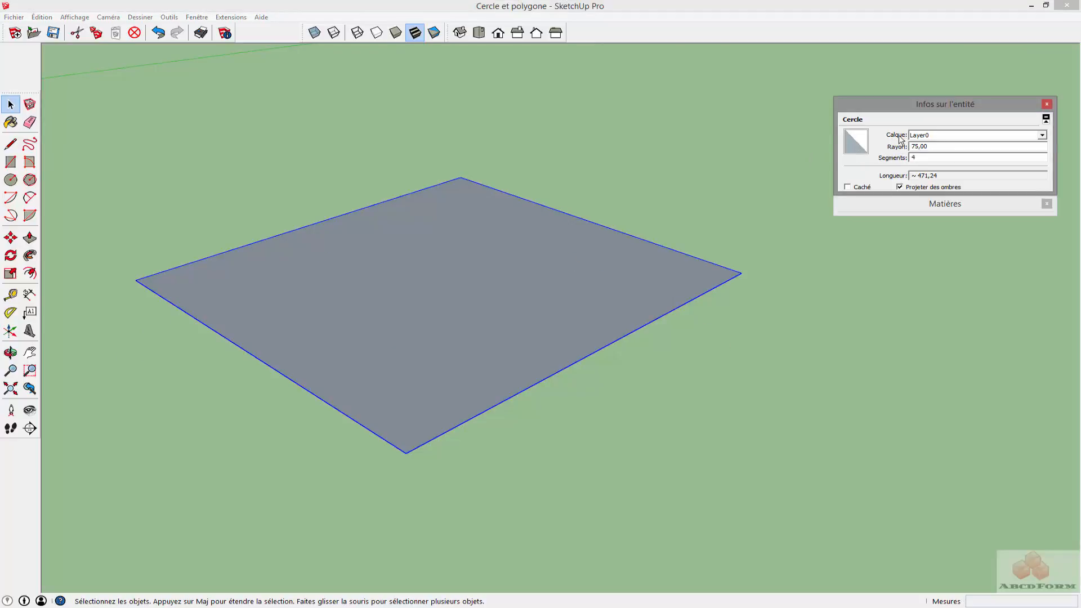
- Make the square a smooth circle with 72 segments and examine its edge up close
{"action": "type", "text": "72"}
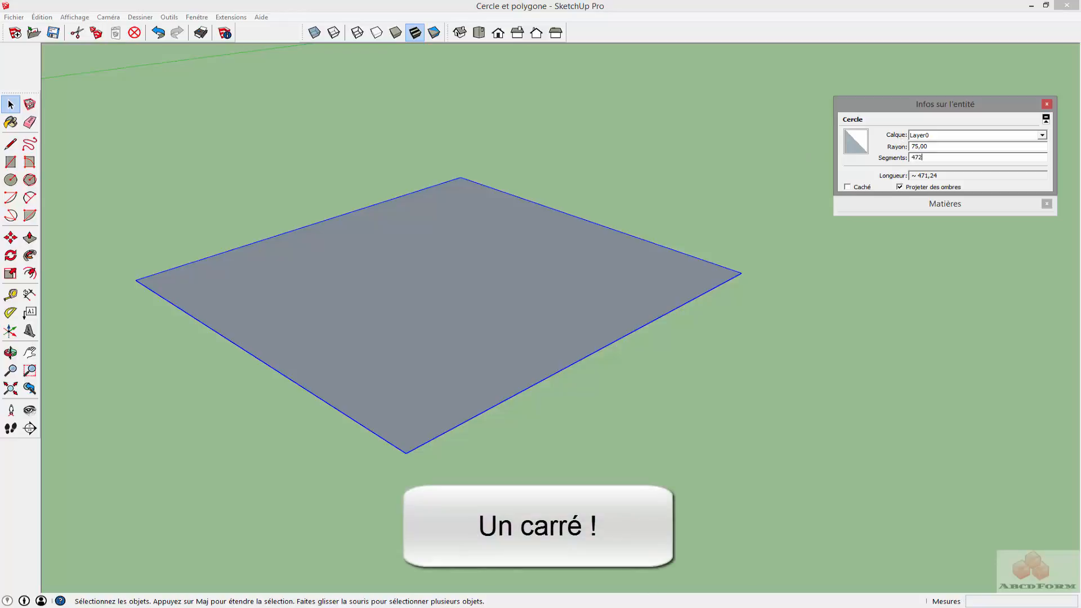
{"action": "key", "text": "Return"}
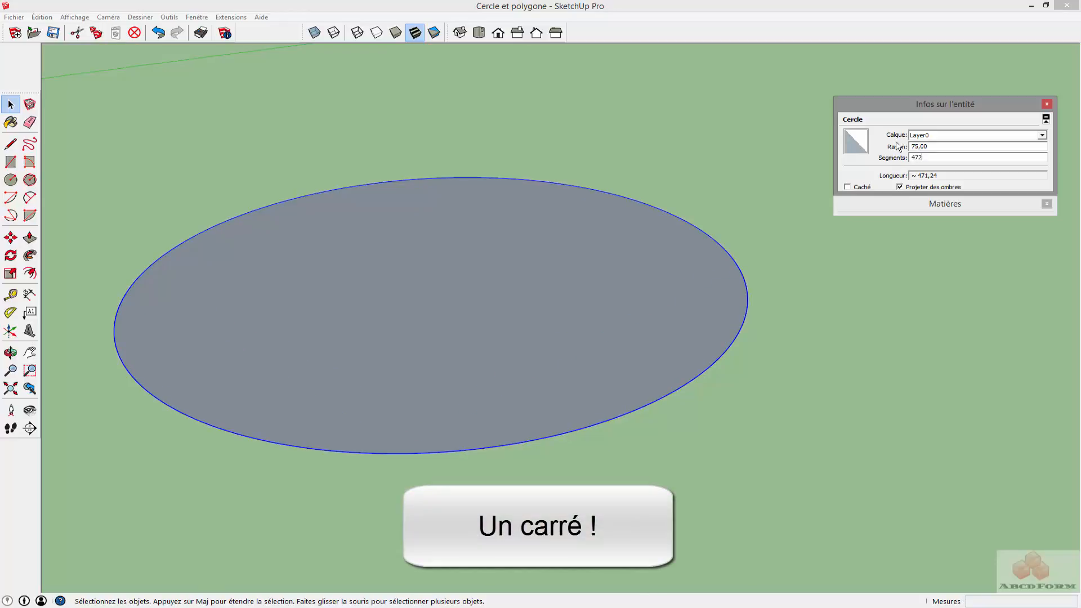
{"action": "left_click", "coordinate": [886, 155]}
{"action": "type", "text": "72"}
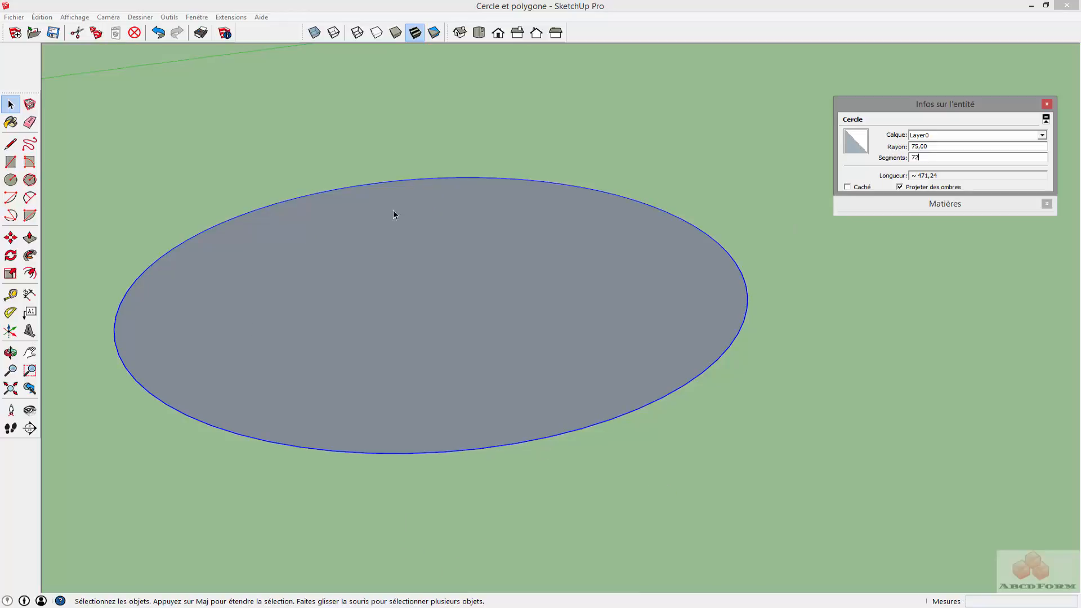
{"action": "left_click", "coordinate": [422, 448]}
{"action": "scroll", "coordinate": [424, 451], "scroll_direction": "up", "scroll_amount": 5}
{"action": "scroll", "coordinate": [397, 467], "scroll_direction": "up", "scroll_amount": 2}
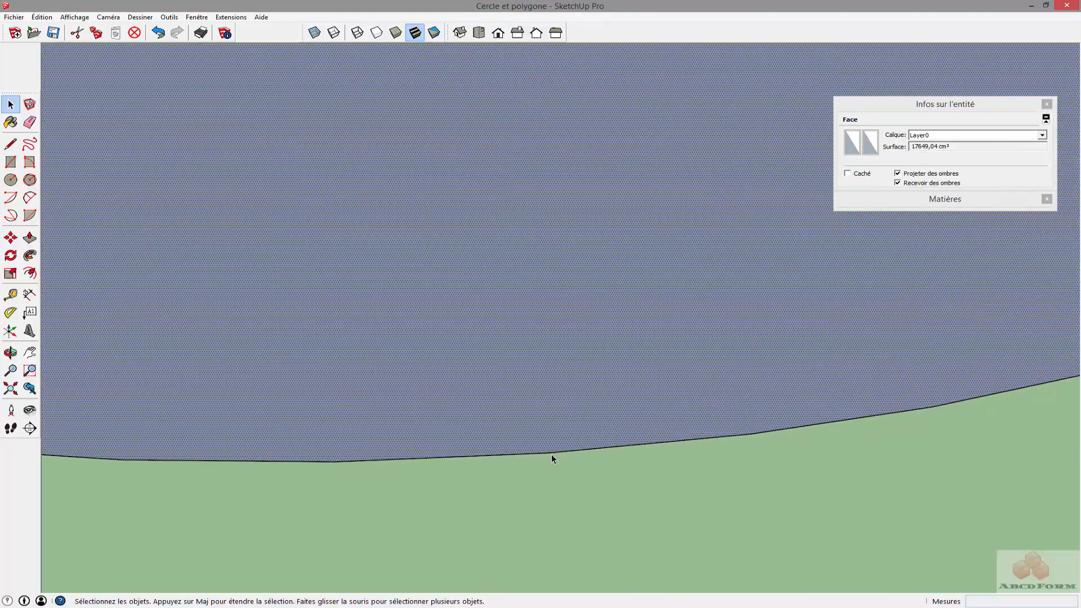
- Draw a third circle with 48 sides and a radius of about 55 cm, just beside the 72-segment circle
{"action": "scroll", "coordinate": [538, 451], "scroll_direction": "down", "scroll_amount": 6}
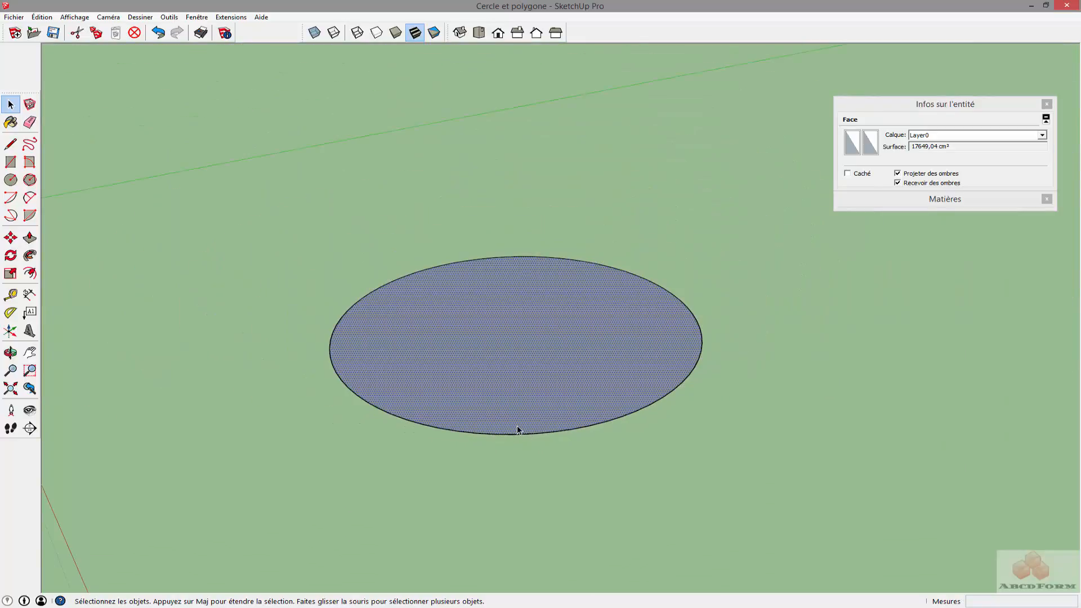
{"action": "scroll", "coordinate": [519, 431], "scroll_direction": "down", "scroll_amount": 4}
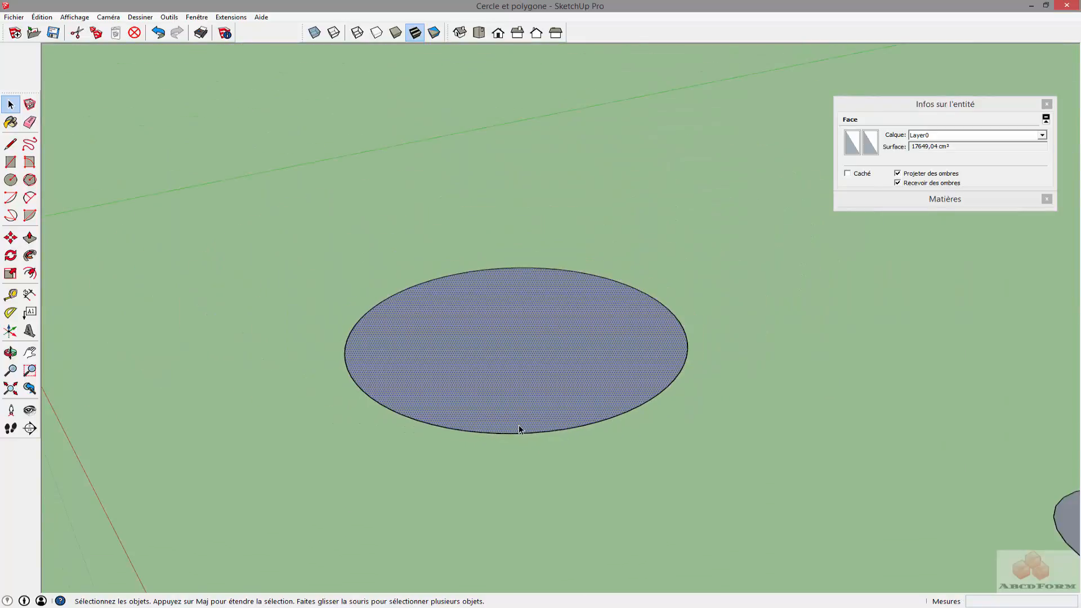
{"action": "middle_click_drag", "start_coordinate": [603, 442], "coordinate": [714, 466]}
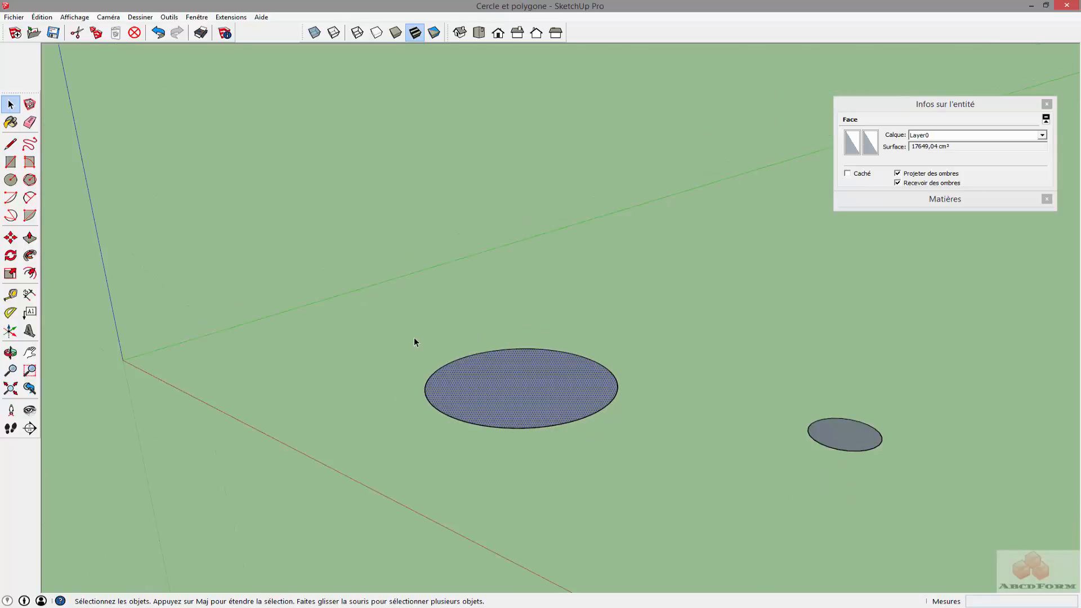
{"action": "key", "text": "c"}
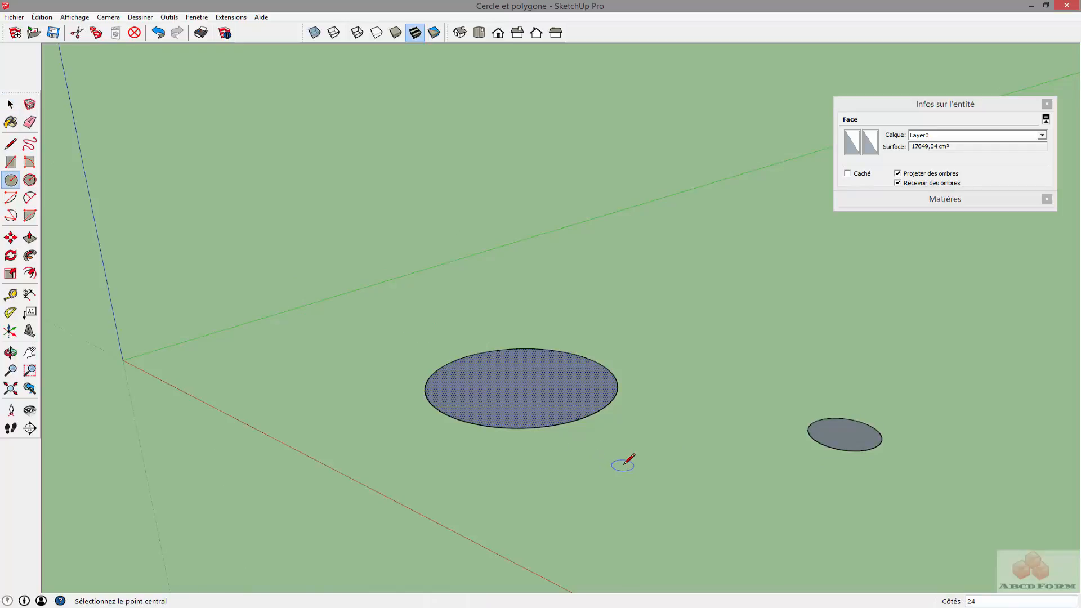
{"action": "type", "text": "4"}
{"action": "left_click", "coordinate": [616, 460]}
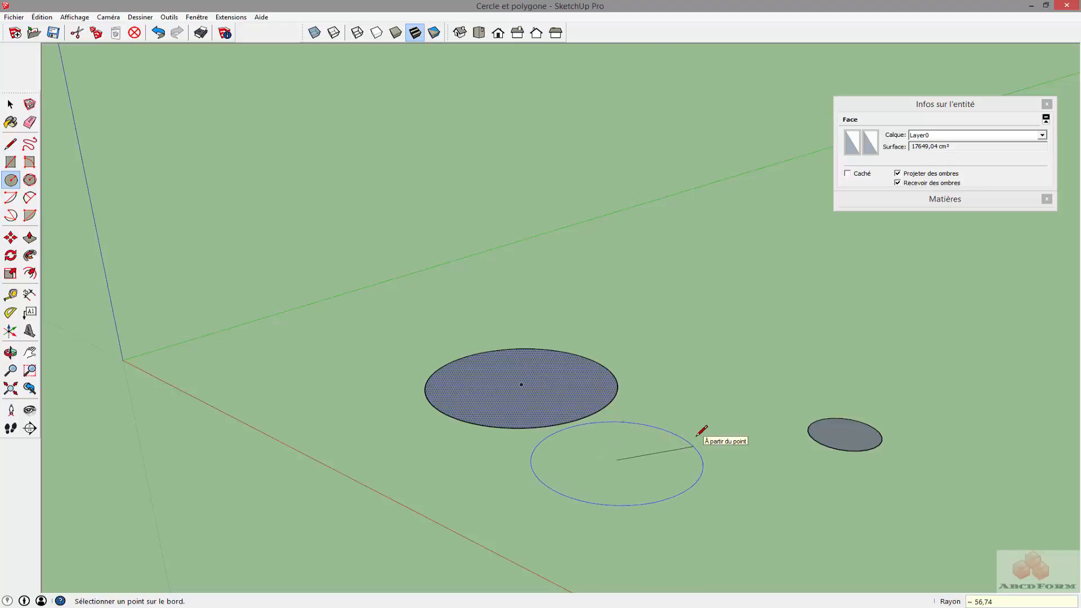
{"action": "left_click", "coordinate": [698, 437]}
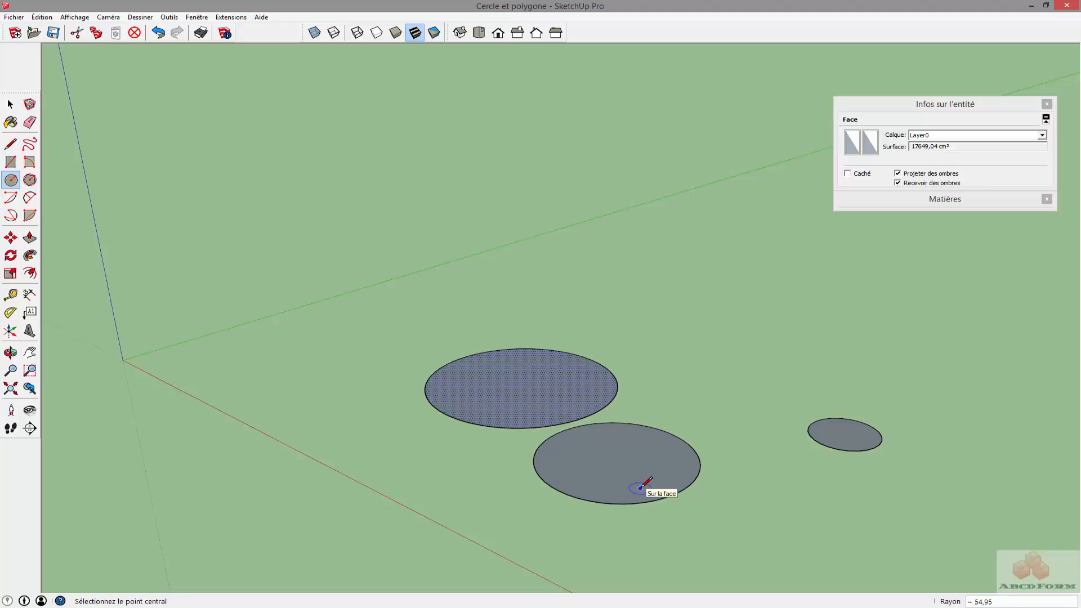
- Select the new circle's edge and check its segment count in the entity information
{"action": "key", "text": "space"}
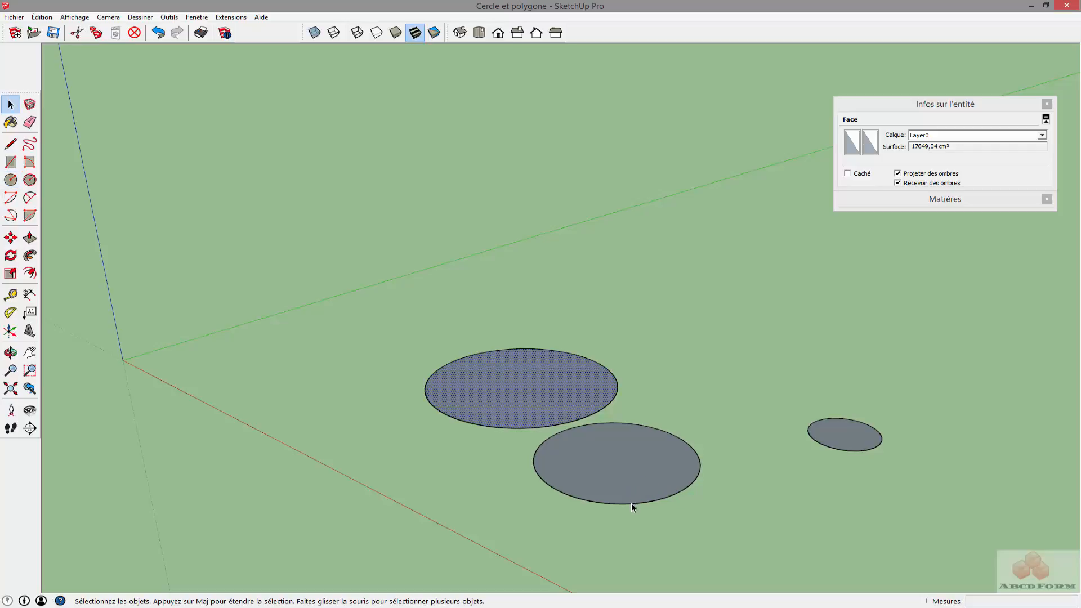
{"action": "left_click", "coordinate": [631, 502]}
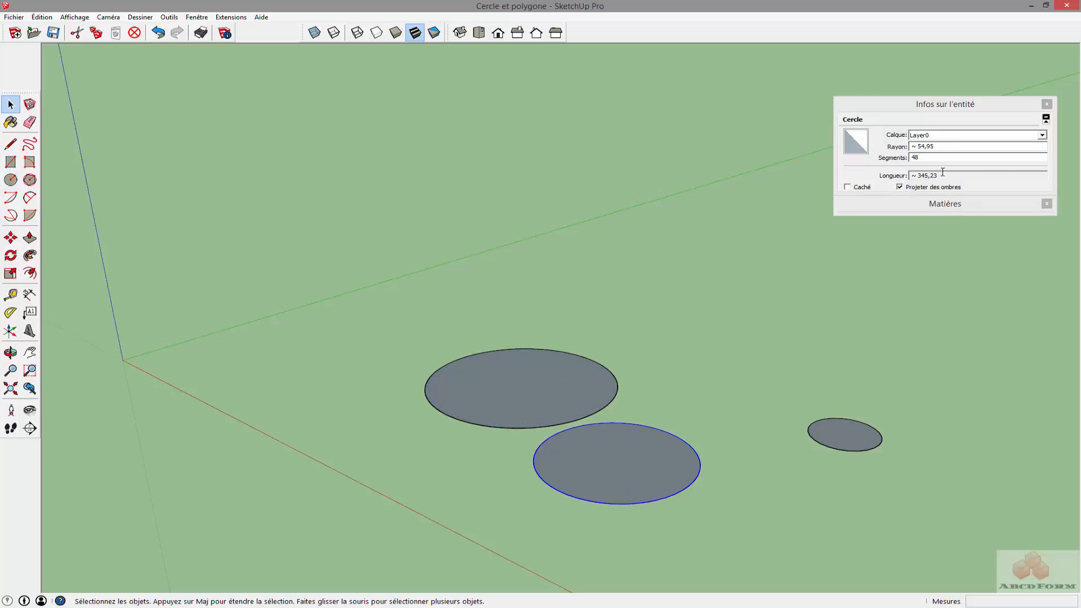
{"action": "double_click", "coordinate": [929, 157]}
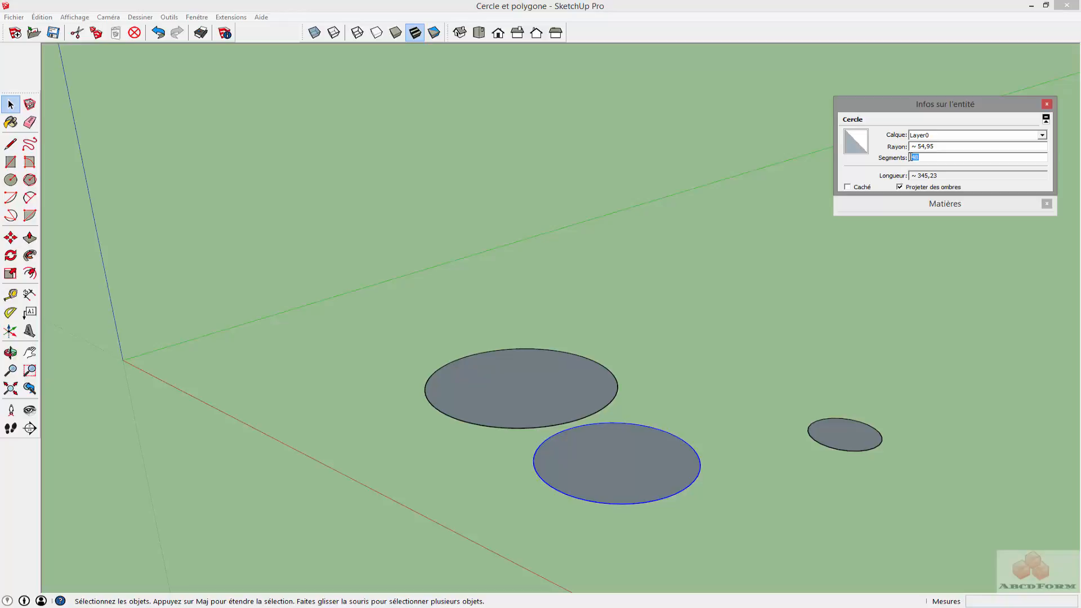
{"action": "left_click", "coordinate": [715, 370]}
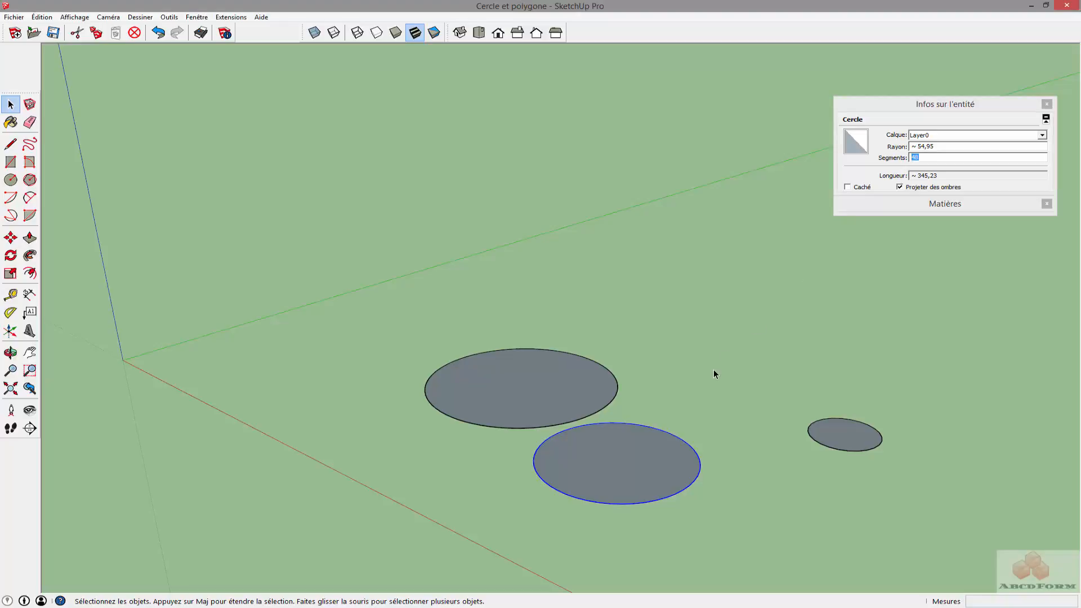
- Select all three circles together with their faces and delete them
{"action": "middle_click_drag", "start_coordinate": [776, 357], "coordinate": [379, 367]}
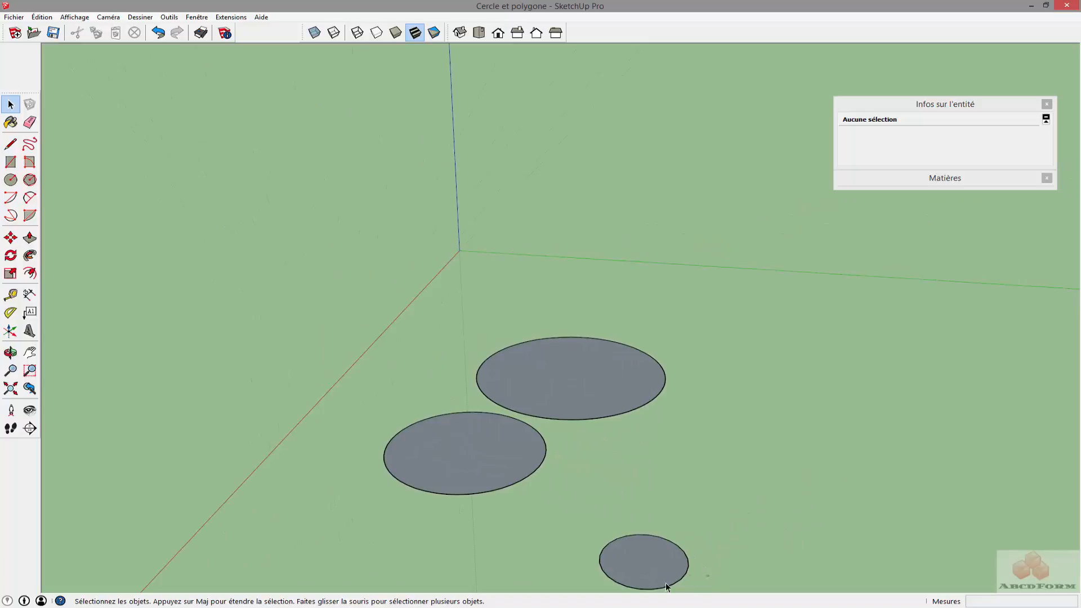
{"action": "left_click_drag", "start_coordinate": [435, 323], "coordinate": [425, 320]}
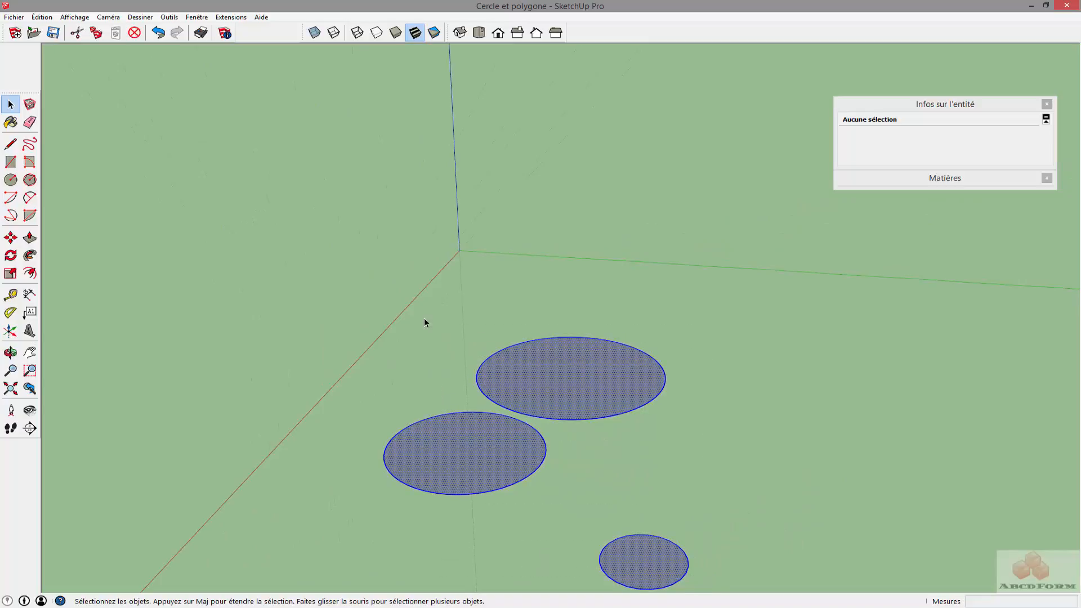
{"action": "key", "text": "Delete"}
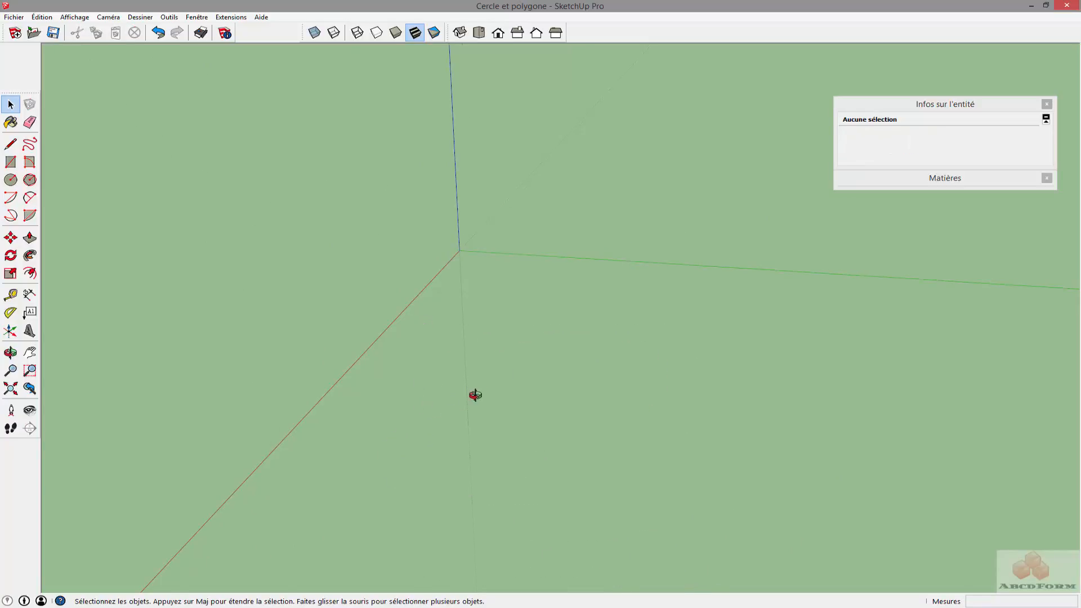
- Draw a rectangle with an area of about 20,350 cm² on the ground plane near the origin
{"action": "middle_click_drag", "start_coordinate": [475, 394], "coordinate": [437, 332]}
{"action": "left_click", "coordinate": [12, 163]}
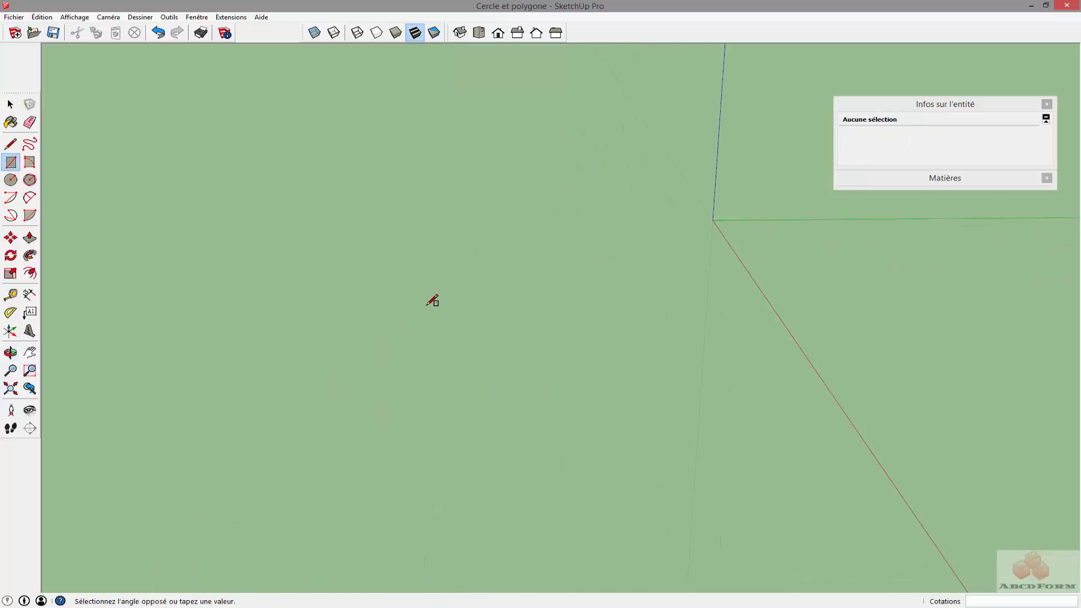
{"action": "left_click", "coordinate": [425, 306]}
{"action": "left_click", "coordinate": [604, 376]}
{"action": "mouse_move", "coordinate": [253, 376]}
{"action": "middle_mouse_down"}
{"action": "mouse_move", "coordinate": [560, 374]}
{"action": "mouse_move", "coordinate": [562, 362]}
{"action": "middle_mouse_up"}
- Select the rectangle's face together with its edges and make them a group
{"action": "key", "text": "space"}
{"action": "left_click", "coordinate": [538, 383]}
{"action": "right_click", "coordinate": [538, 383]}
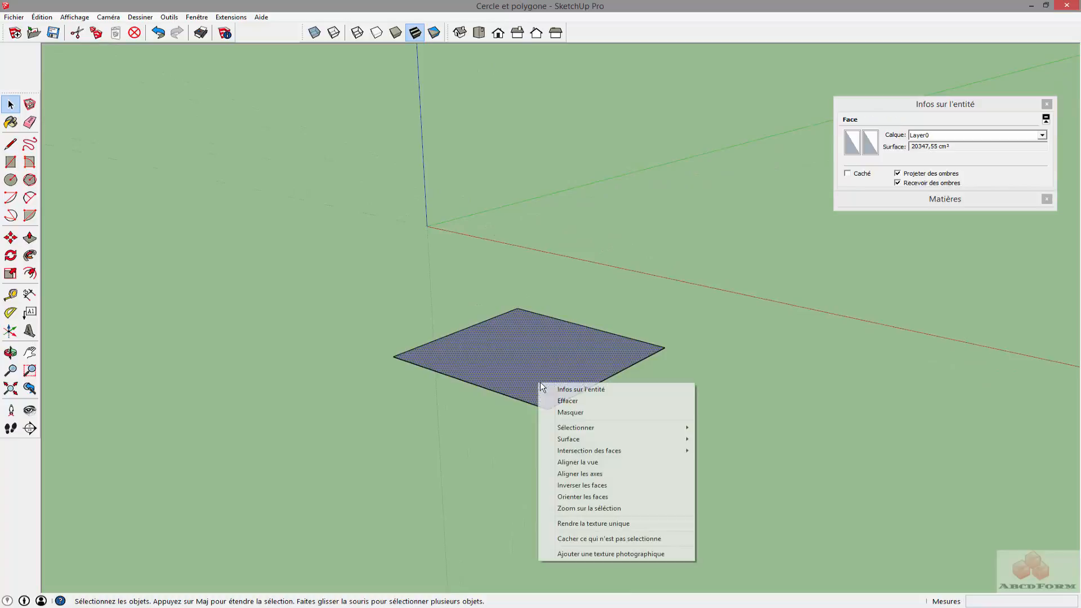
{"action": "left_click", "coordinate": [521, 379]}
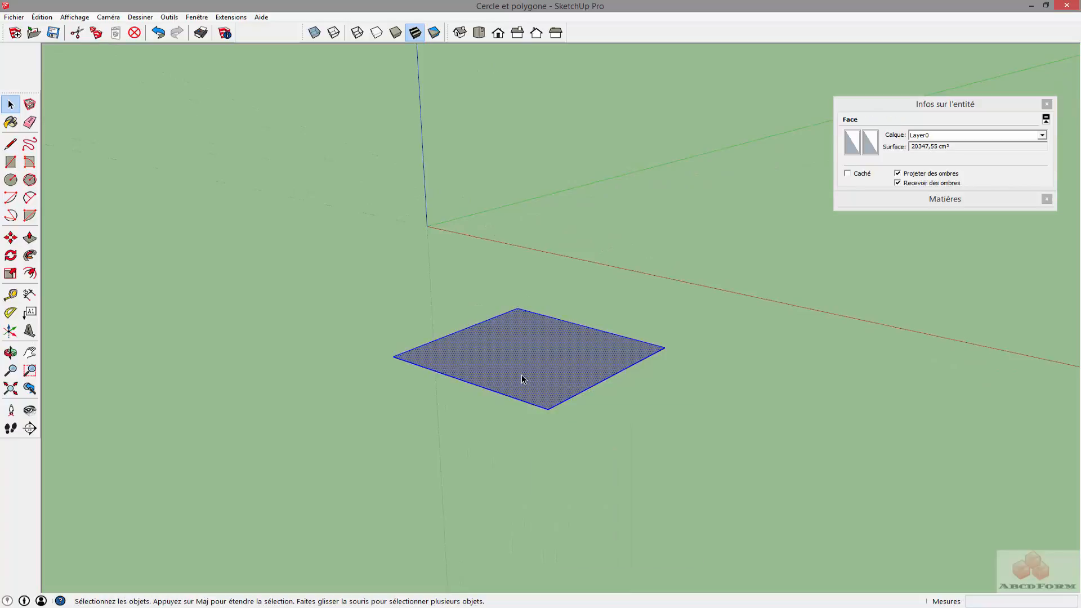
{"action": "double_click", "coordinate": [522, 376]}
{"action": "right_click", "coordinate": [523, 374]}
{"action": "left_click", "coordinate": [590, 466]}
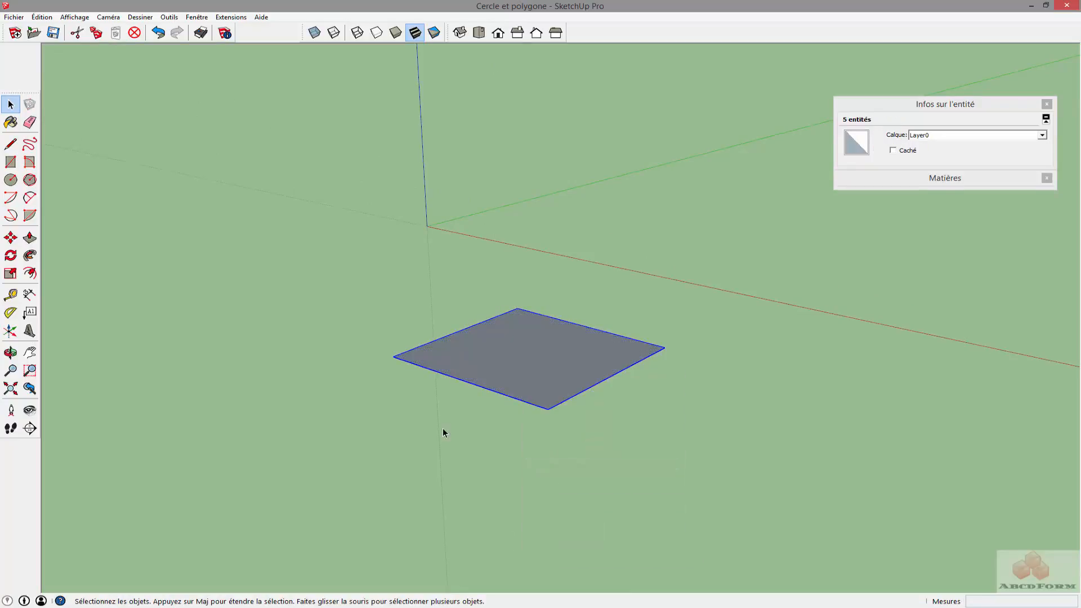
- Tilt the grouped rectangle out of the ground plane by rotating it about its centre to an angle of 165°
{"action": "middle_click_drag", "start_coordinate": [442, 432], "coordinate": [584, 391]}
{"action": "scroll", "coordinate": [544, 401], "scroll_direction": "up", "scroll_amount": 4}
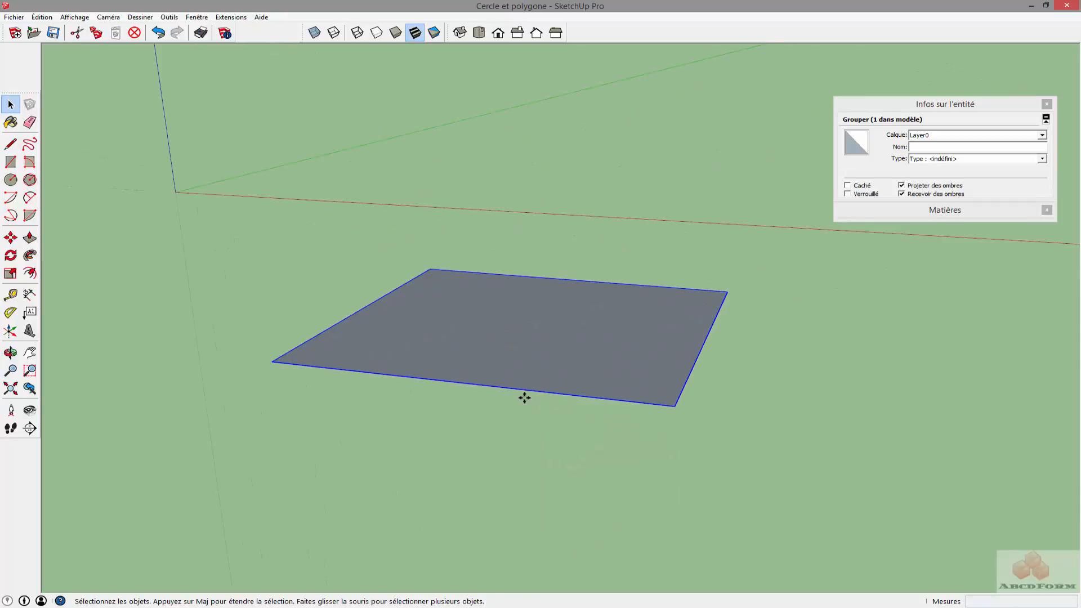
{"action": "key", "text": "m"}
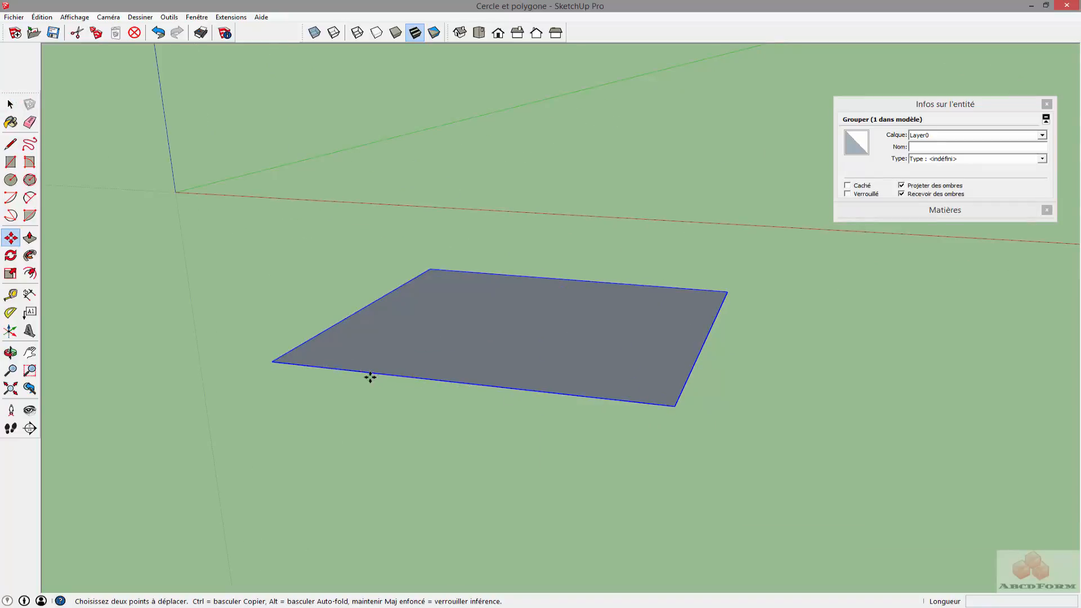
{"action": "left_click", "coordinate": [307, 366]}
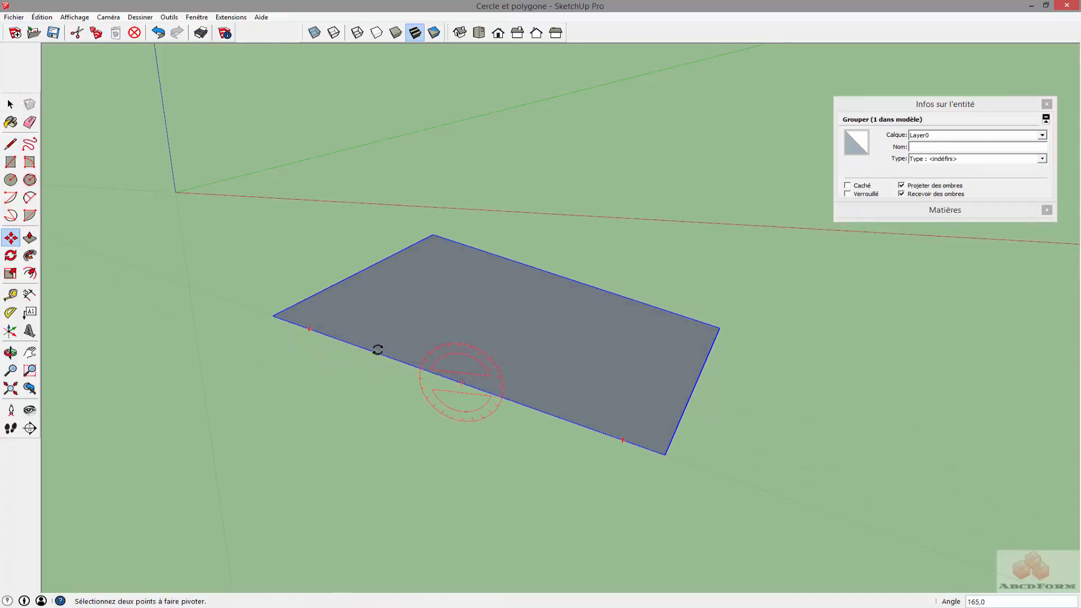
{"action": "left_click", "coordinate": [378, 350]}
{"action": "key", "text": "space"}
- Draw a 48-sided circle with a radius of about 44 cm on the tilted rectangle's face, near its front corner
{"action": "scroll", "coordinate": [389, 395], "scroll_direction": "down", "scroll_amount": 3}
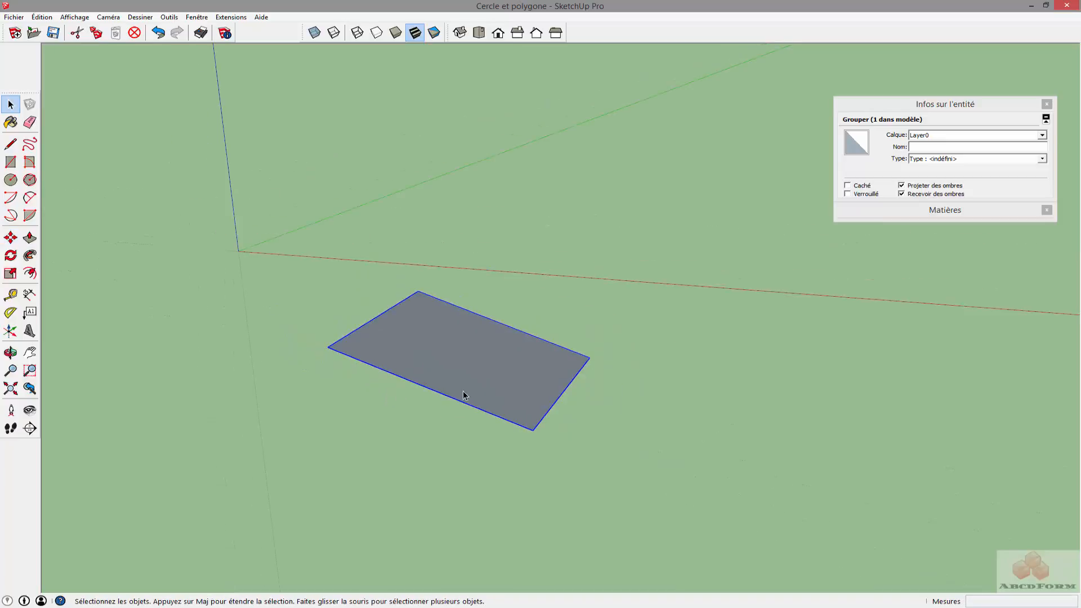
{"action": "middle_click_drag", "start_coordinate": [465, 395], "coordinate": [280, 393]}
{"action": "left_click", "coordinate": [10, 180]}
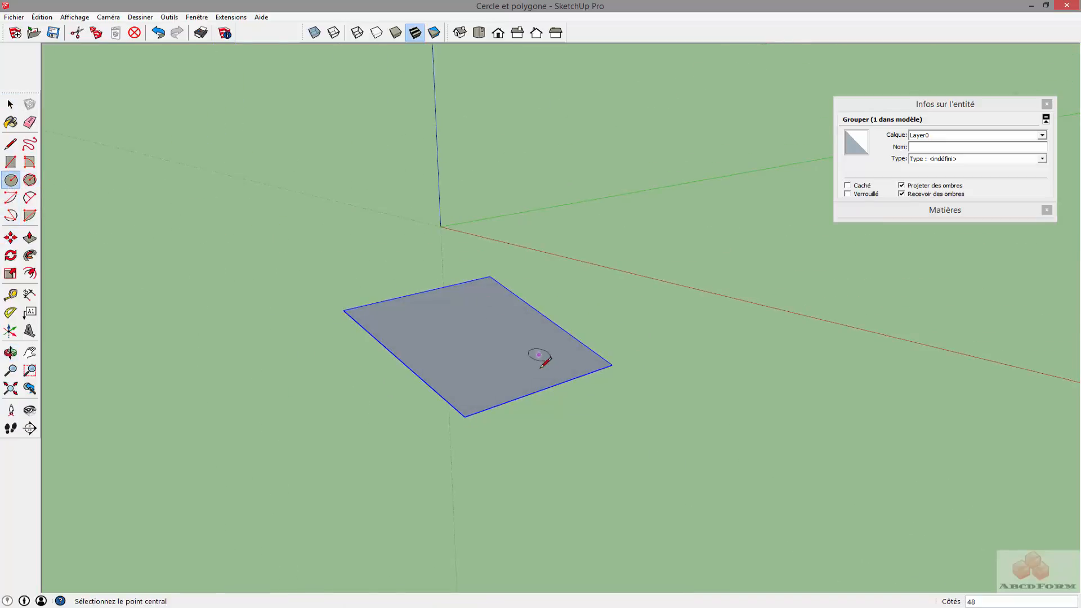
{"action": "left_click", "coordinate": [485, 370]}
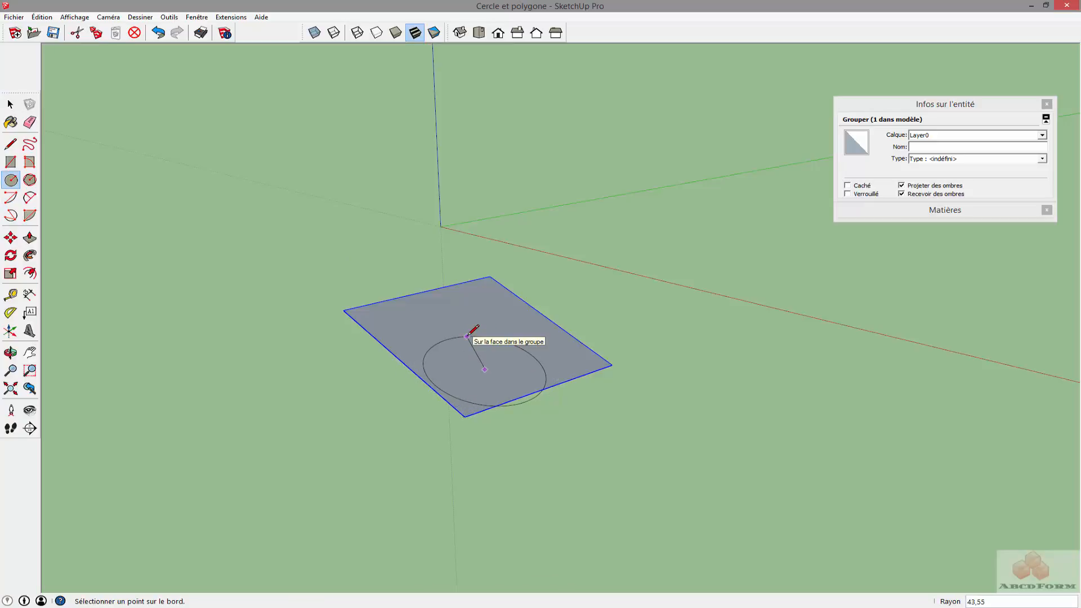
{"action": "left_click", "coordinate": [467, 336]}
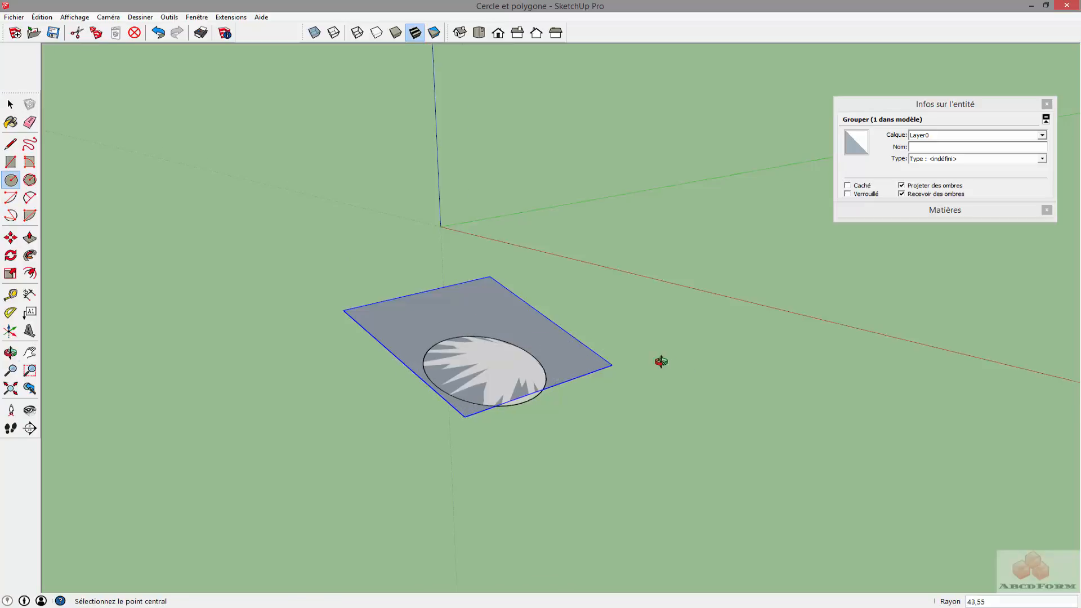
{"action": "mouse_move", "coordinate": [657, 362]}
{"action": "middle_mouse_down"}
{"action": "mouse_move", "coordinate": [463, 328]}
{"action": "mouse_move", "coordinate": [667, 390]}
{"action": "middle_mouse_up"}
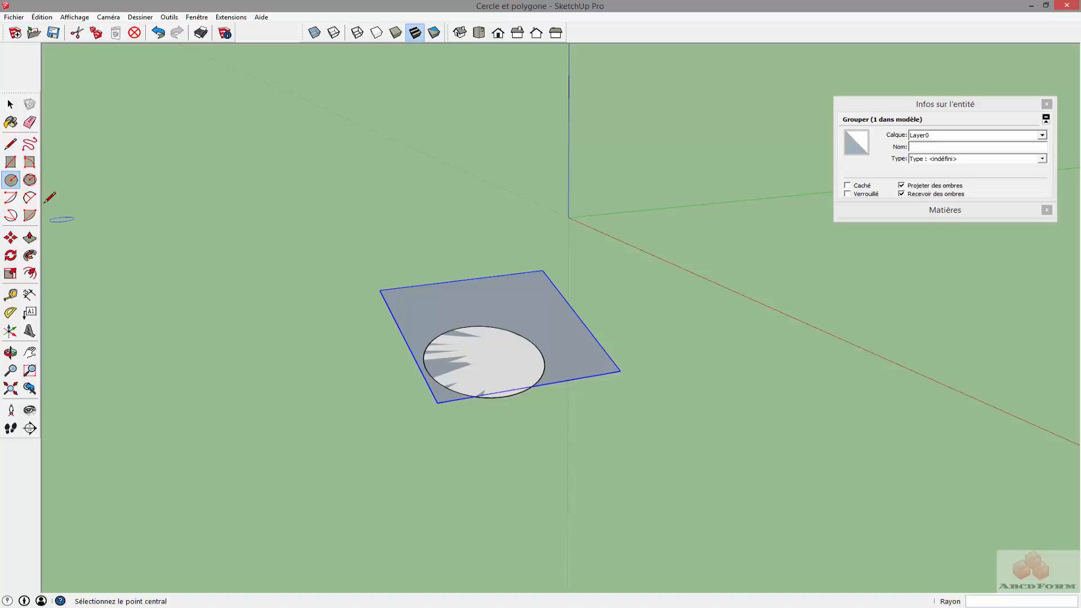
- Draw a six-sided polygon with an inscribed radius of 25 cm on the ground beside the tilted rectangle
{"action": "left_click", "coordinate": [30, 180]}
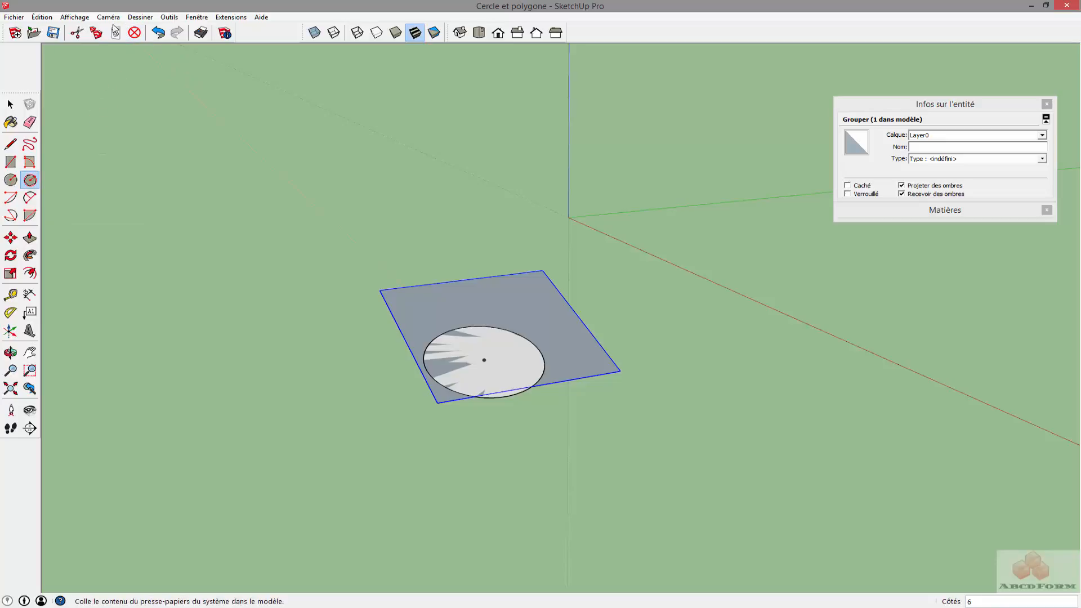
{"action": "left_click", "coordinate": [140, 17]}
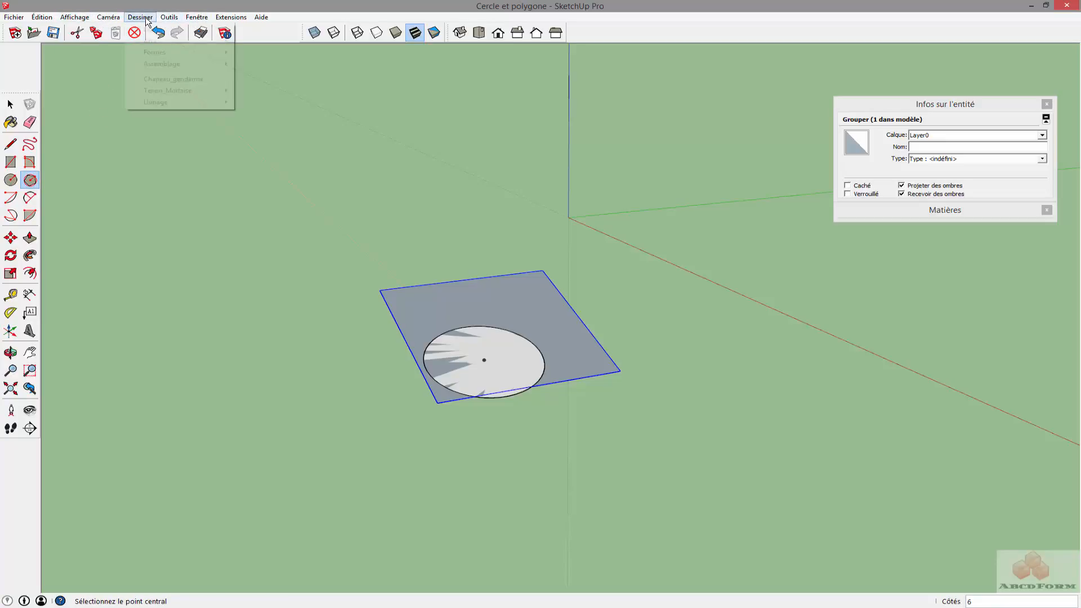
{"action": "mouse_move", "coordinate": [154, 53]}
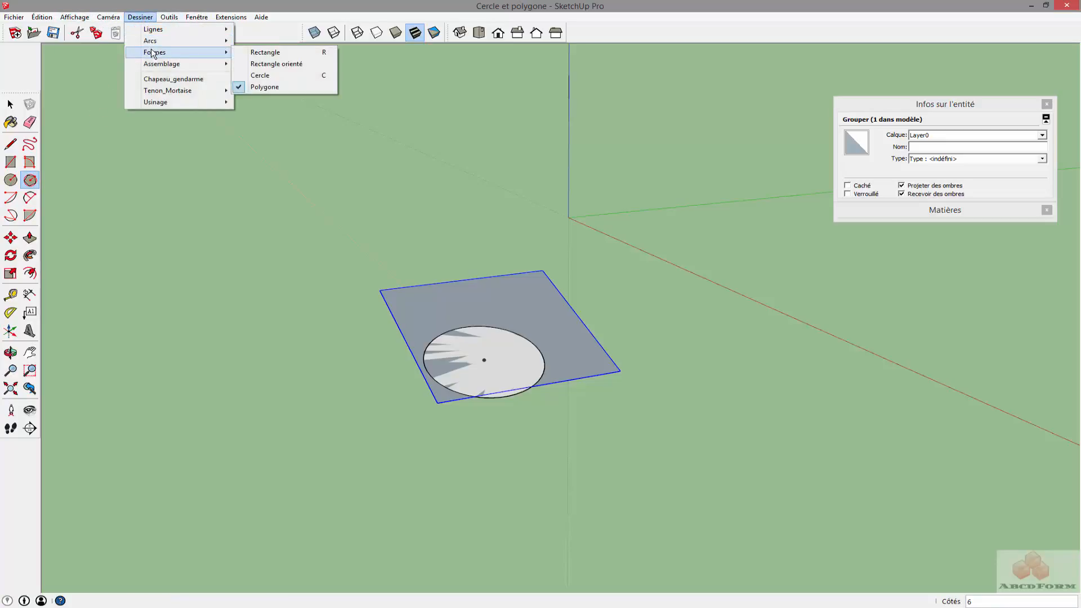
{"action": "left_click", "coordinate": [265, 86]}
{"action": "left_click", "coordinate": [301, 420]}
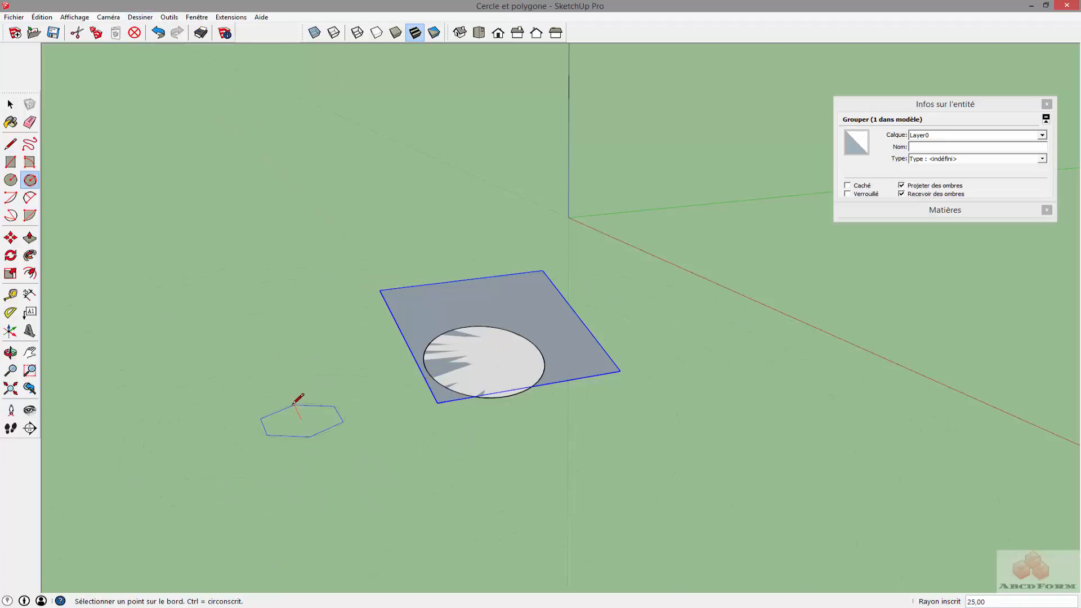
{"action": "type", "text": "25"}
{"action": "key", "text": "Return"}
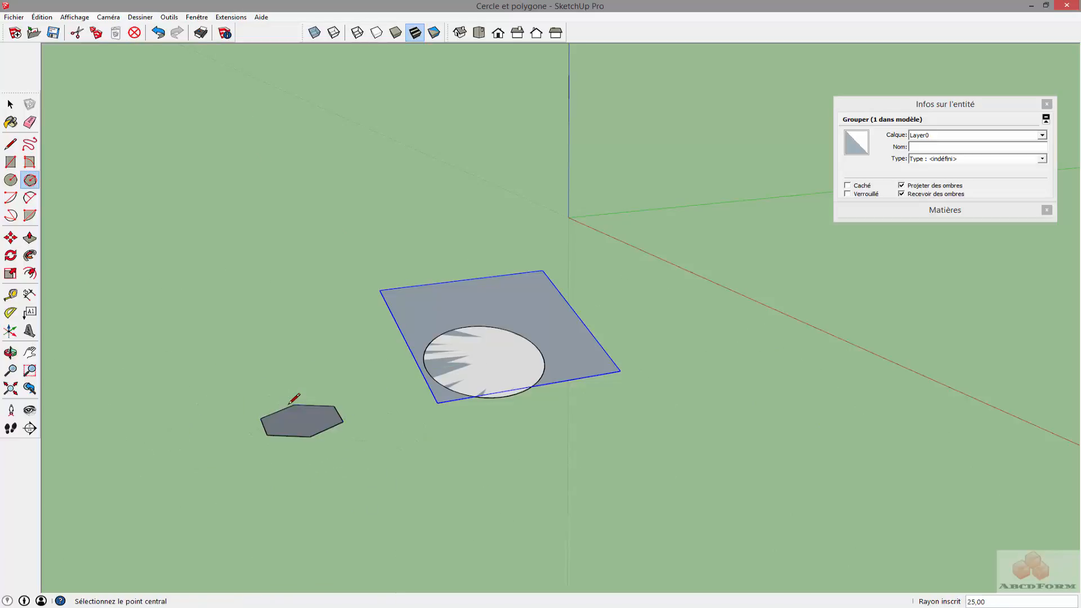
- Select the hexagon's outline and set its number of segments to 24
{"action": "middle_click_drag", "start_coordinate": [262, 379], "coordinate": [379, 369]}
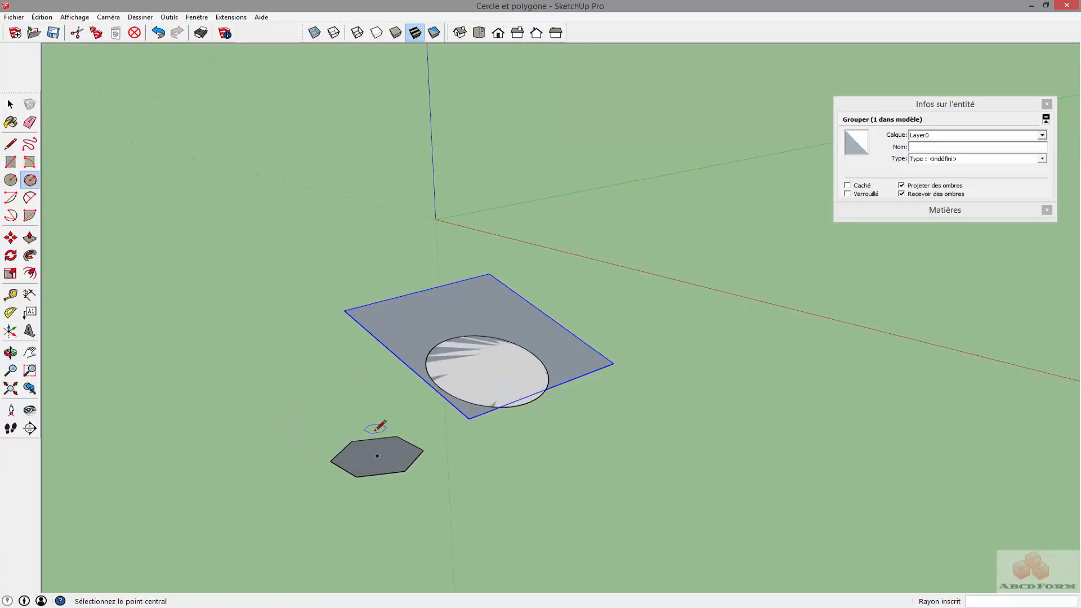
{"action": "middle_click_drag", "start_coordinate": [326, 406], "coordinate": [171, 374]}
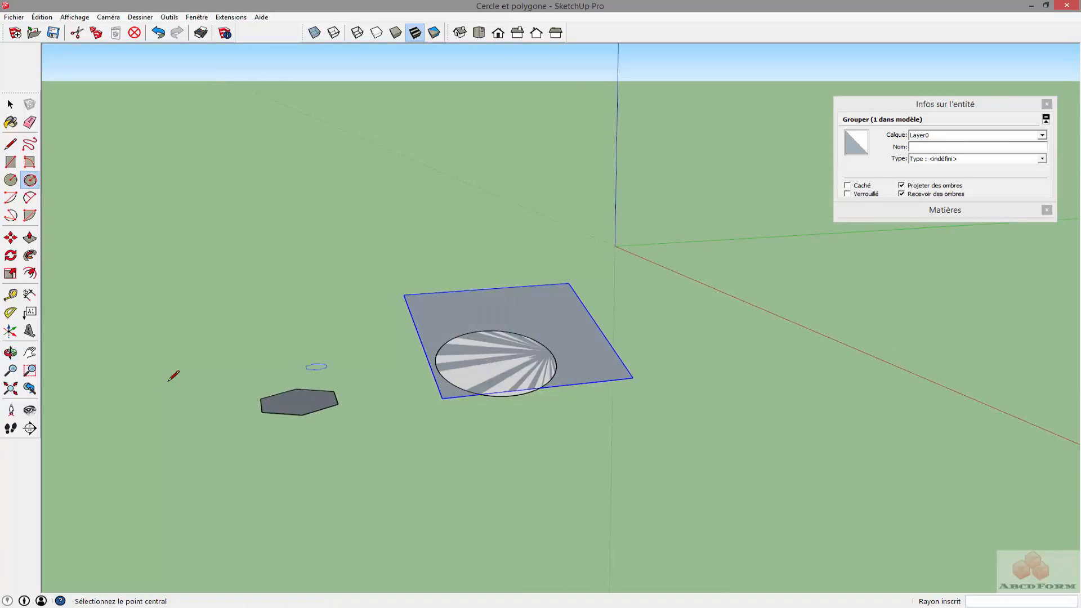
{"action": "middle_click_drag", "start_coordinate": [278, 386], "coordinate": [314, 424]}
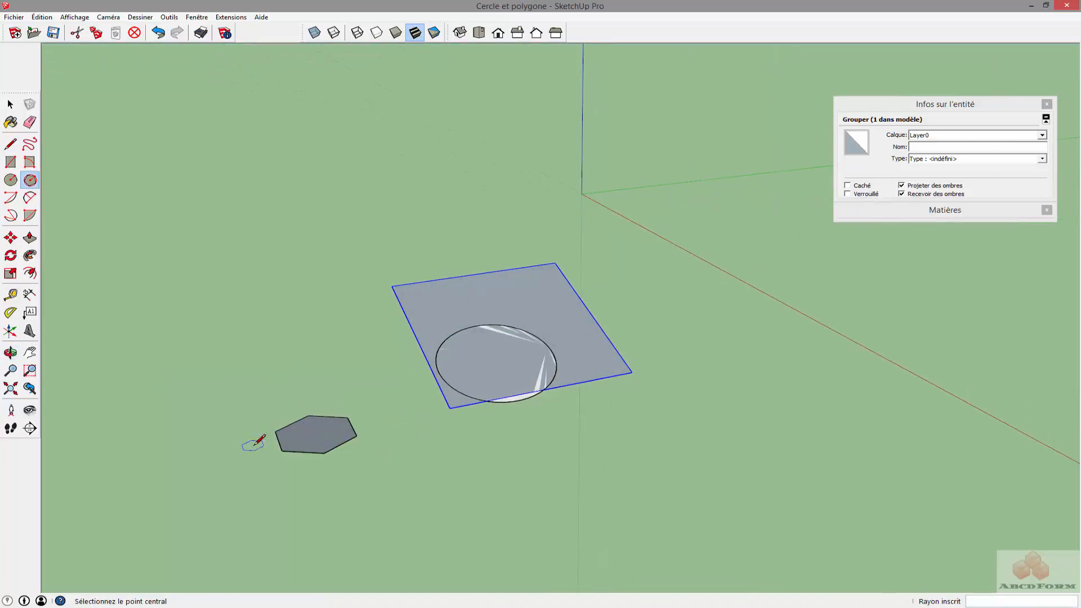
{"action": "key", "text": "space"}
{"action": "double_click", "coordinate": [311, 454]}
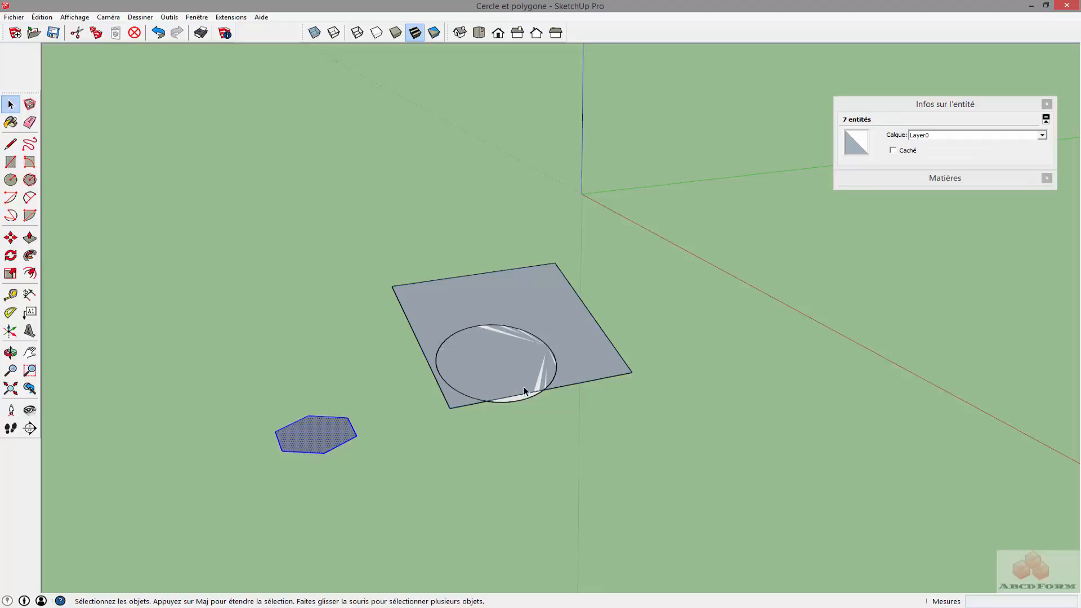
{"action": "left_click", "coordinate": [318, 455]}
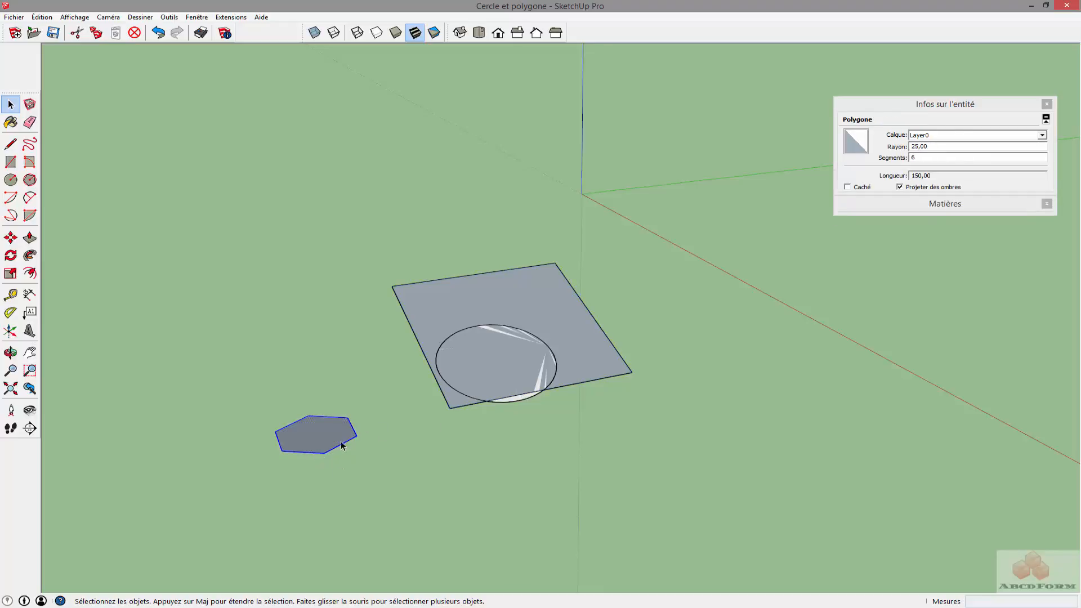
{"action": "double_click", "coordinate": [933, 158]}
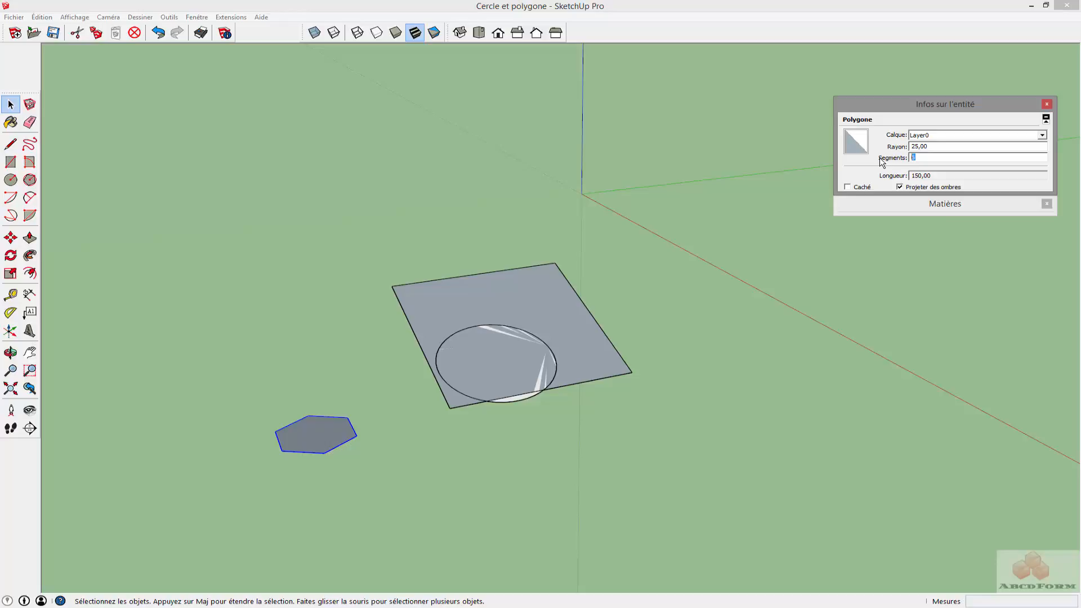
{"action": "type", "text": "24"}
{"action": "key", "text": "Return"}
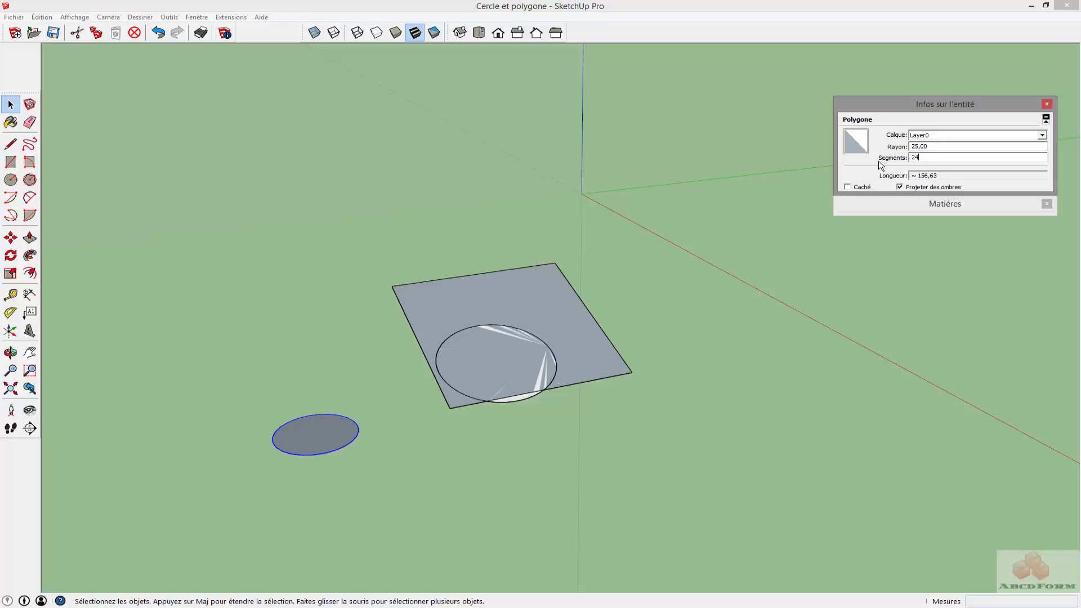
- Draw a circle with a radius of 25 cm on the ground beside the 24-segment polygon
{"action": "left_click", "coordinate": [315, 442]}
{"action": "scroll", "coordinate": [316, 445], "scroll_direction": "up", "scroll_amount": 2}
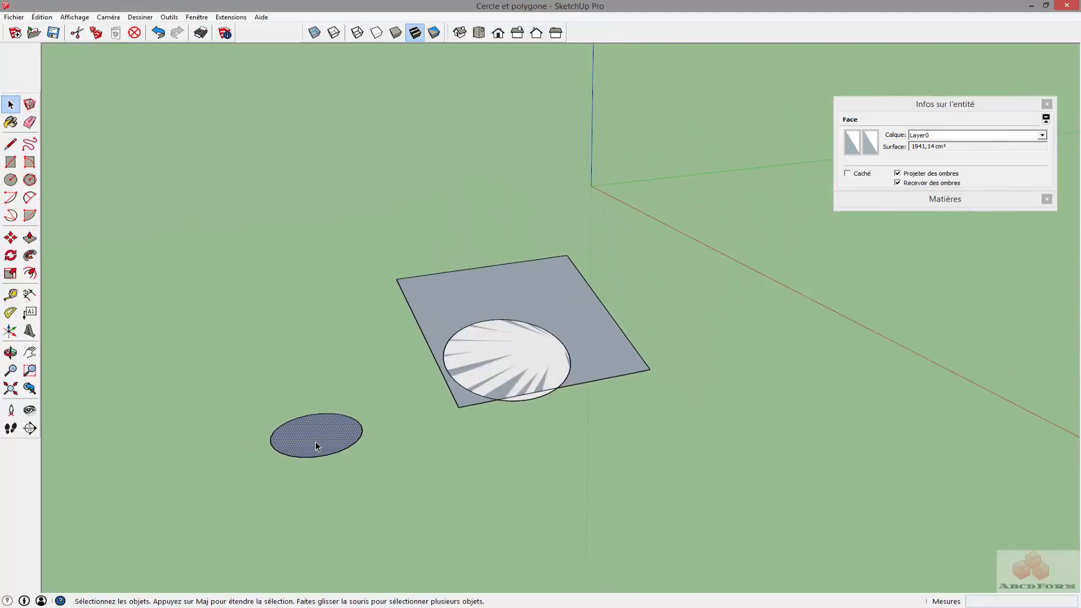
{"action": "scroll", "coordinate": [314, 444], "scroll_direction": "up", "scroll_amount": 2}
{"action": "scroll", "coordinate": [315, 445], "scroll_direction": "down", "scroll_amount": 3}
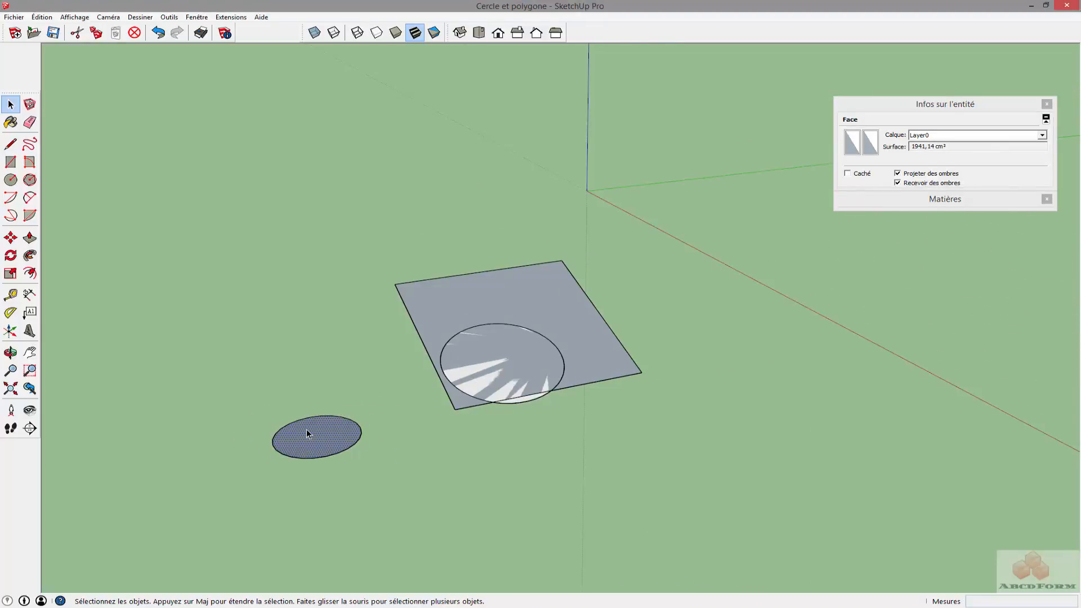
{"action": "left_click", "coordinate": [10, 180]}
{"action": "left_click", "coordinate": [186, 462]}
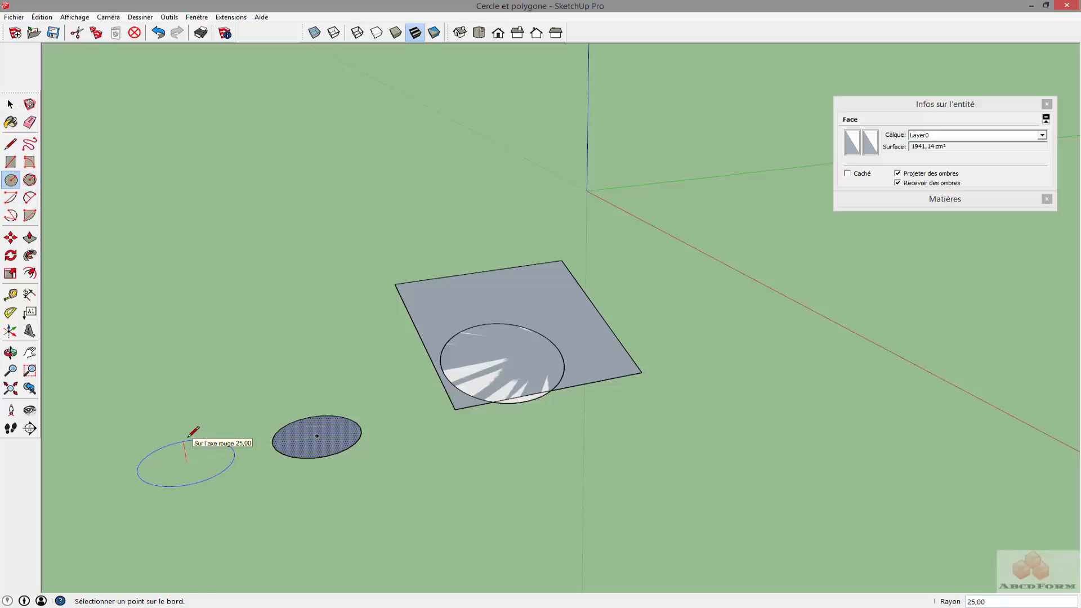
{"action": "left_click", "coordinate": [189, 437]}
{"action": "key", "text": "space"}
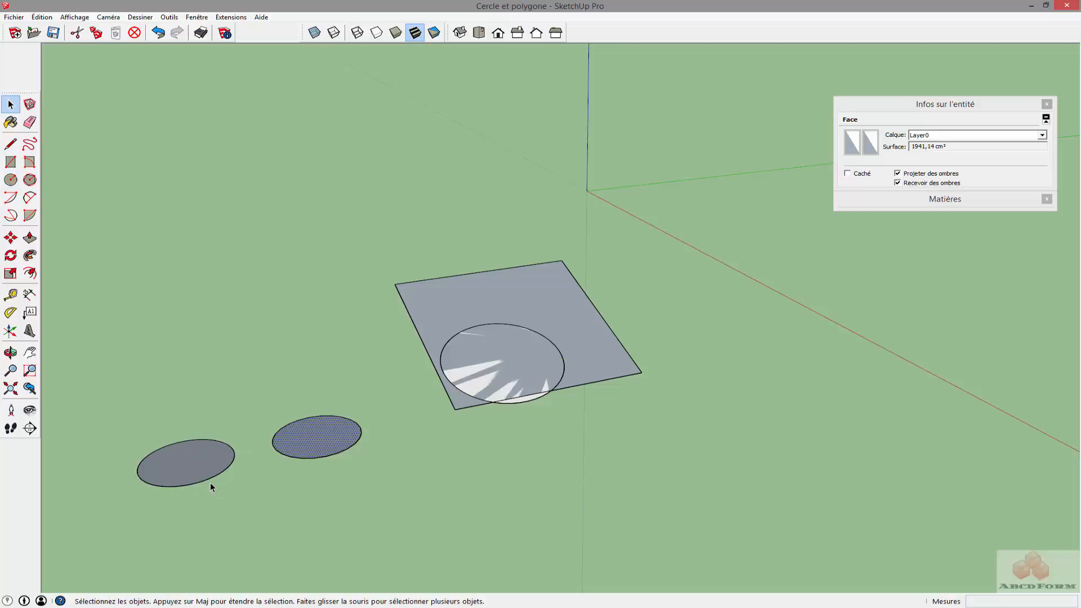
- Set the new circle's number of segments to 24 in the entity information and deselect it
{"action": "left_click", "coordinate": [208, 483]}
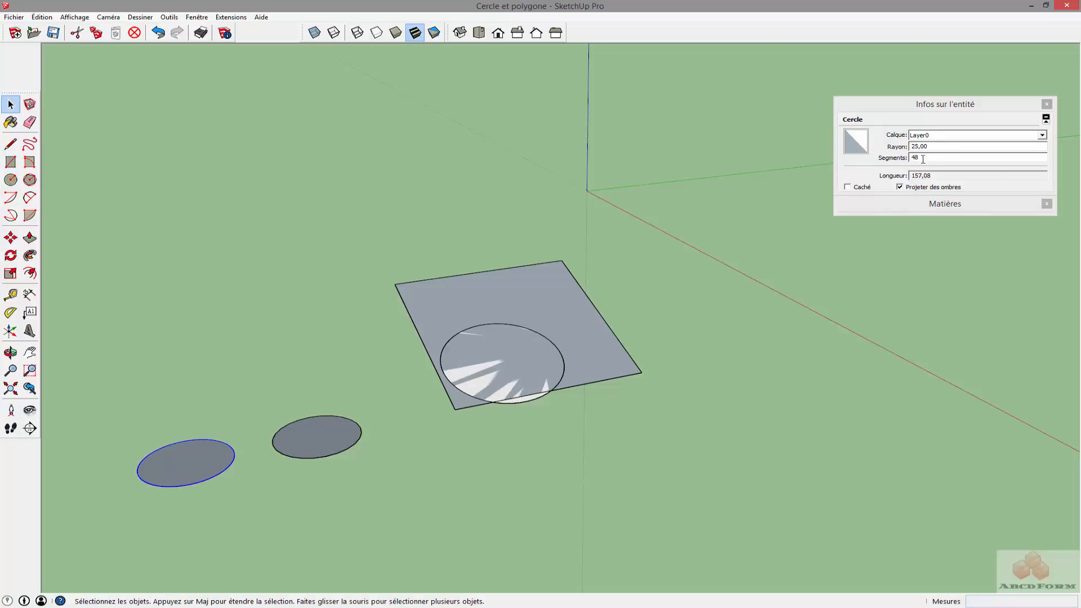
{"action": "double_click", "coordinate": [922, 158]}
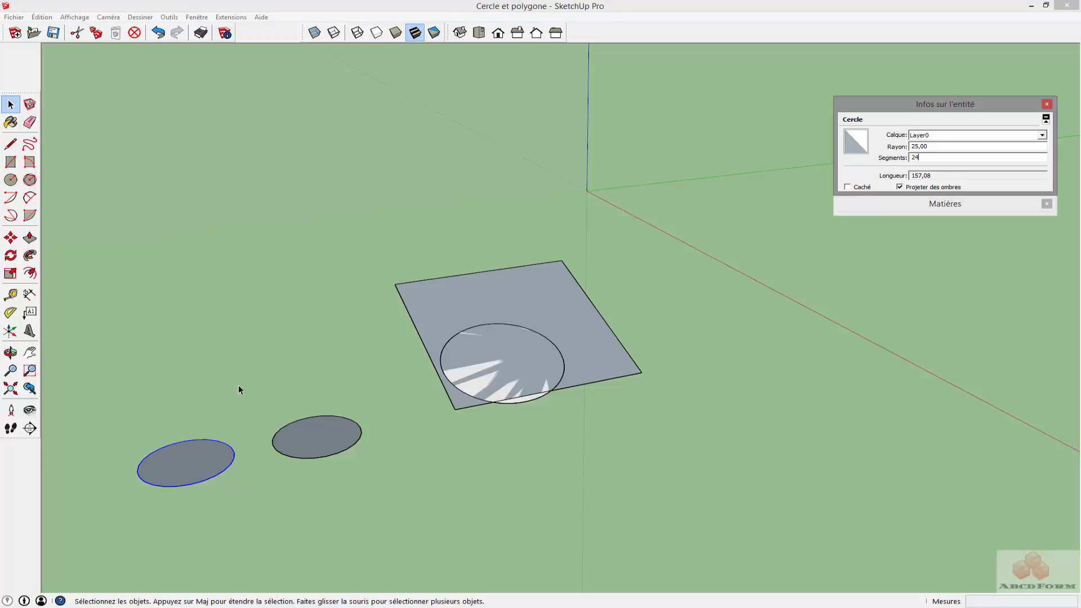
{"action": "left_click", "coordinate": [139, 298]}
- Push/pull the circle up about 124 cm and the 24-sided polygon up about 132 cm
{"action": "left_click", "coordinate": [29, 237]}
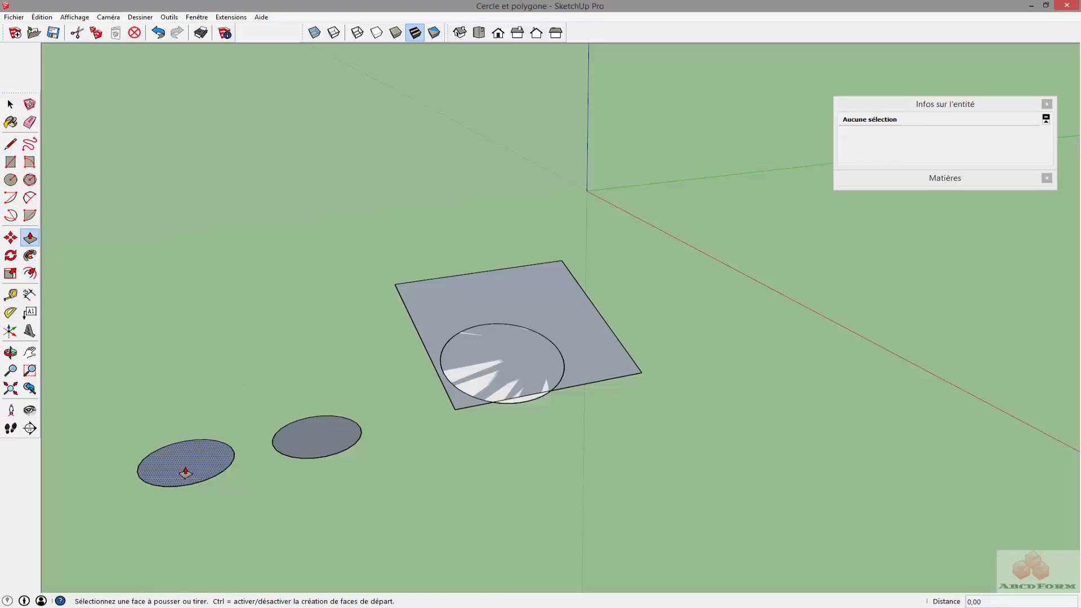
{"action": "left_click_drag", "start_coordinate": [185, 473], "coordinate": [138, 264]}
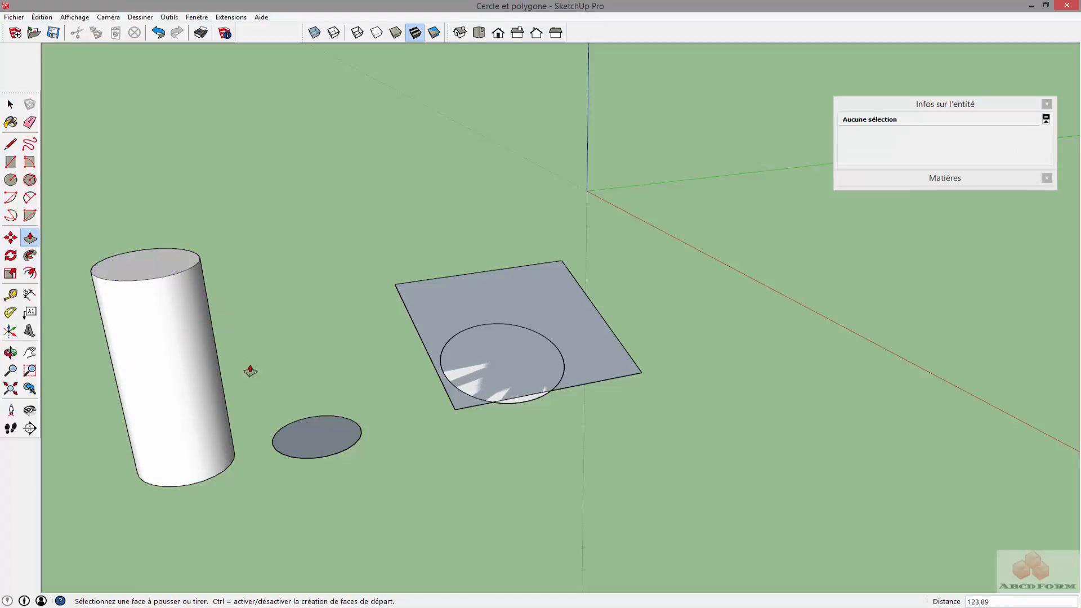
{"action": "left_click_drag", "start_coordinate": [309, 451], "coordinate": [279, 249]}
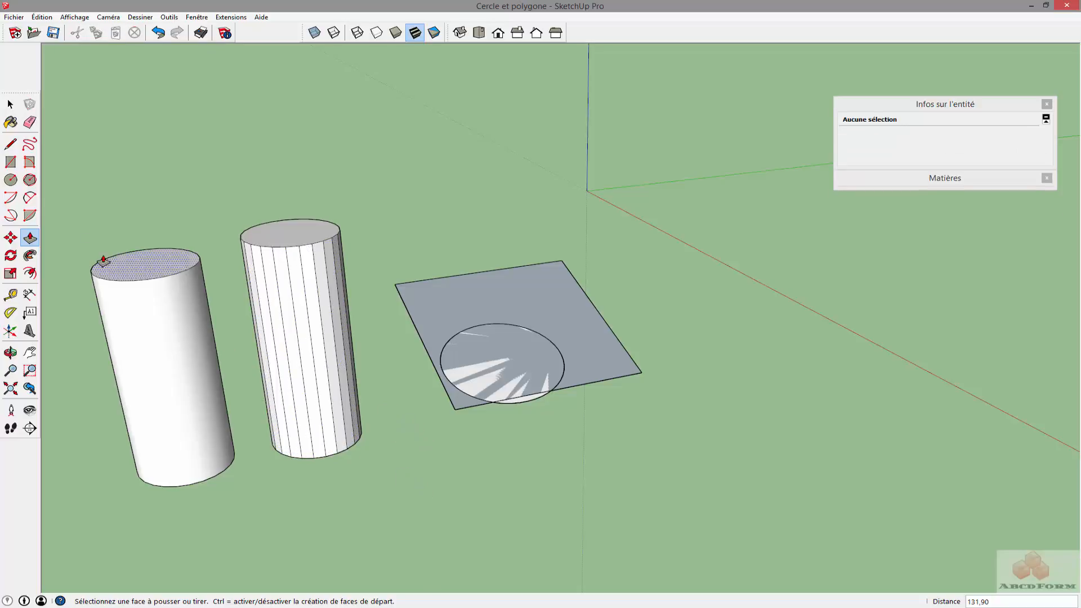
- Try to draw a three-sided polygon on the ground in front of the rectangle
{"action": "left_click", "coordinate": [30, 179]}
{"action": "left_click", "coordinate": [539, 497]}
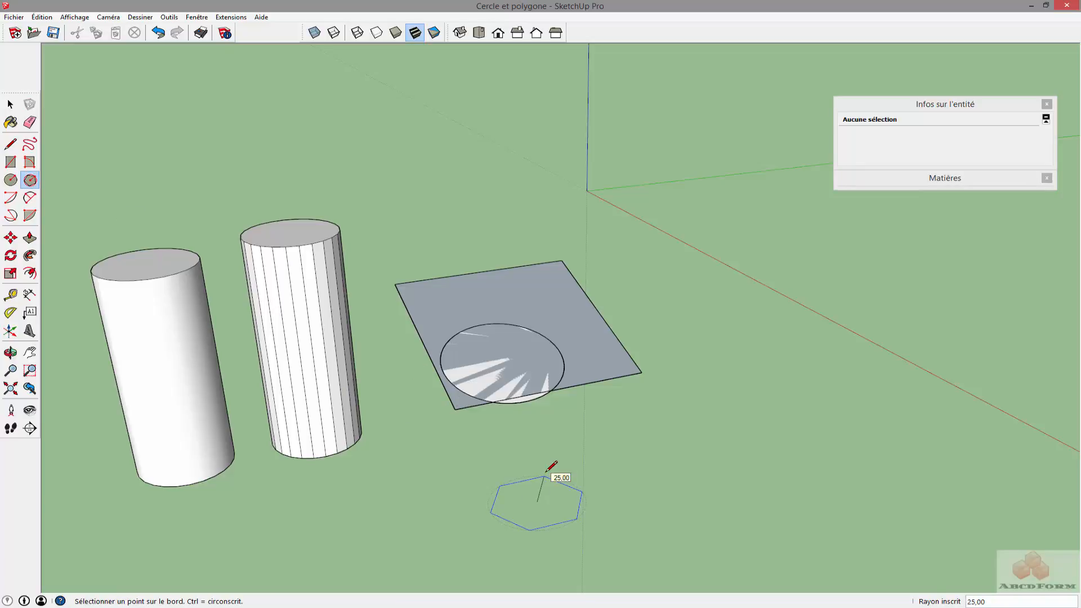
{"action": "type", "text": "3s"}
{"action": "key", "text": "Return"}
{"action": "key", "text": "Return"}
- Draw a hexagon with a circumscribed radius of about 30 cm on the ground in front of the rectangle
{"action": "scroll", "coordinate": [547, 472], "scroll_direction": "up", "scroll_amount": 3}
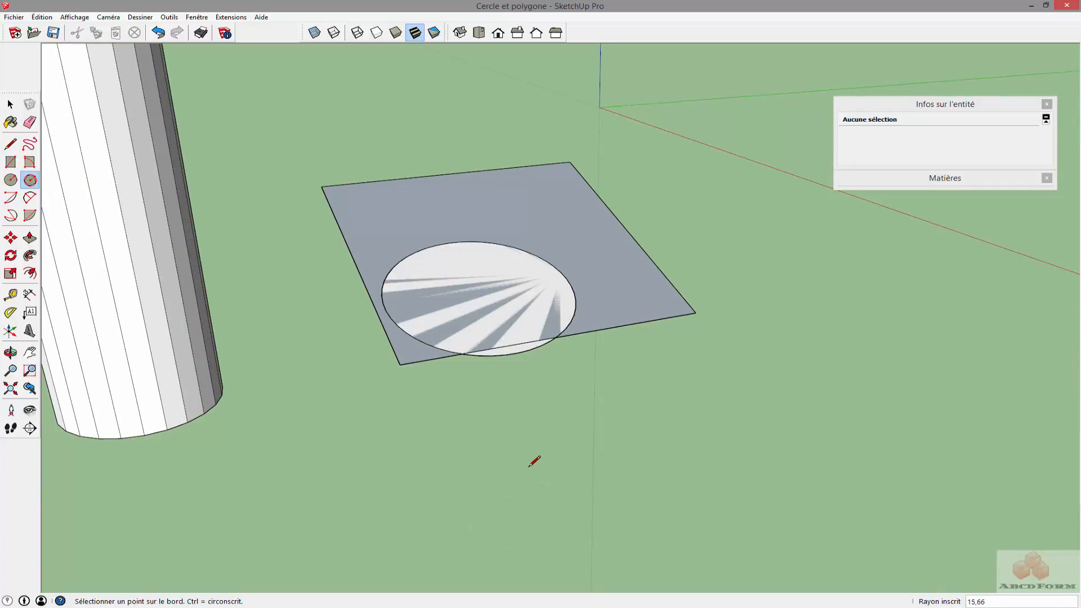
{"action": "left_click", "coordinate": [531, 523]}
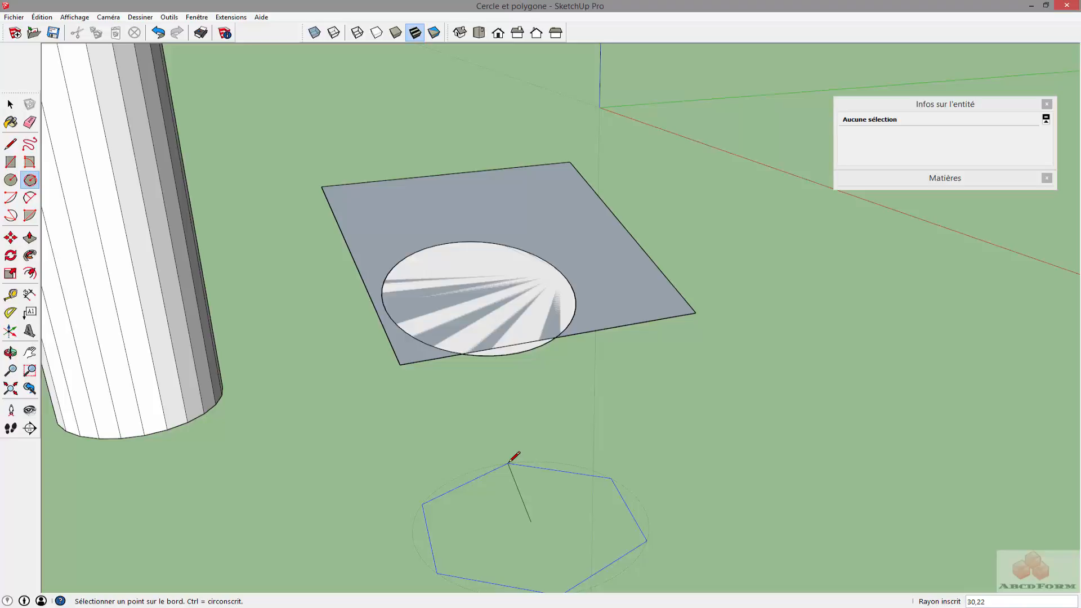
{"action": "key", "text": "ctrl"}
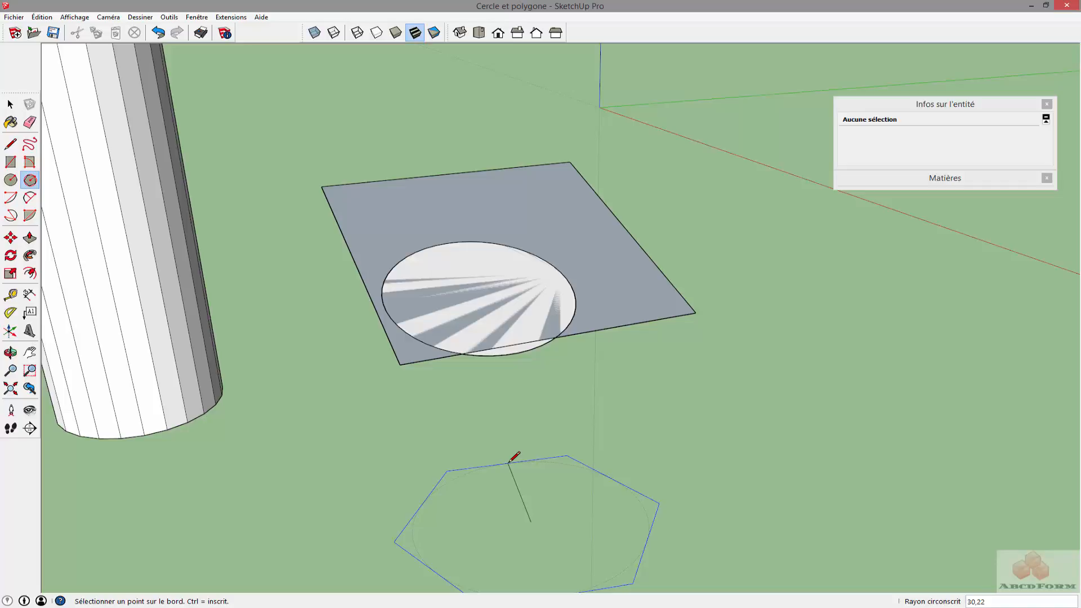
{"action": "left_click", "coordinate": [509, 462]}
{"action": "scroll", "coordinate": [514, 437], "scroll_direction": "down", "scroll_amount": 3}
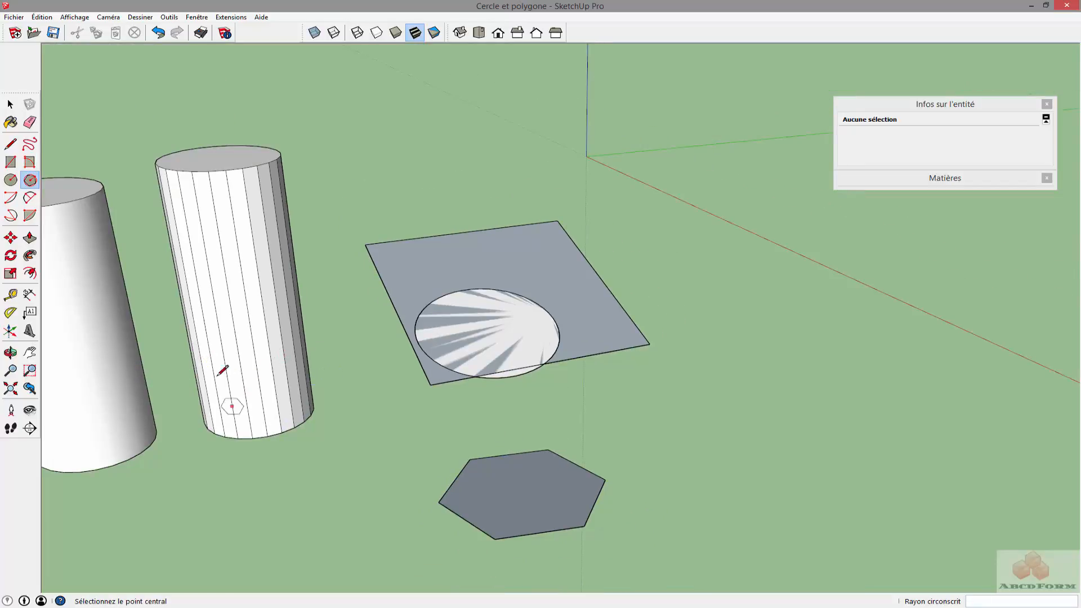
- Draw a circumscribed hexagon of about 39 cm radius overlapping the ground hexagon, and one of about 13 cm radius on the rectangle
{"action": "left_click", "coordinate": [676, 480]}
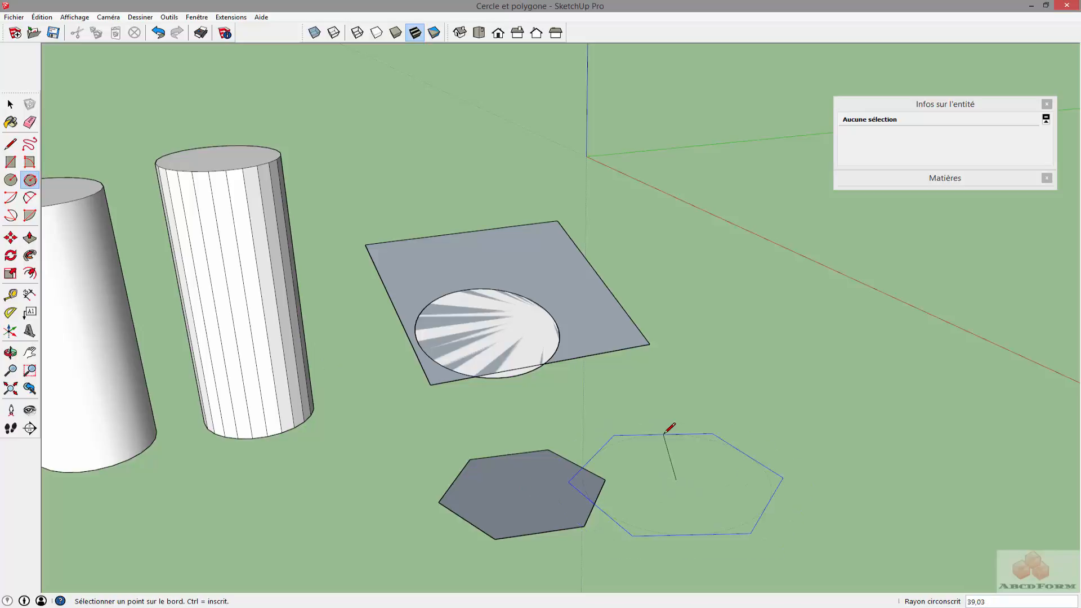
{"action": "left_click", "coordinate": [665, 435]}
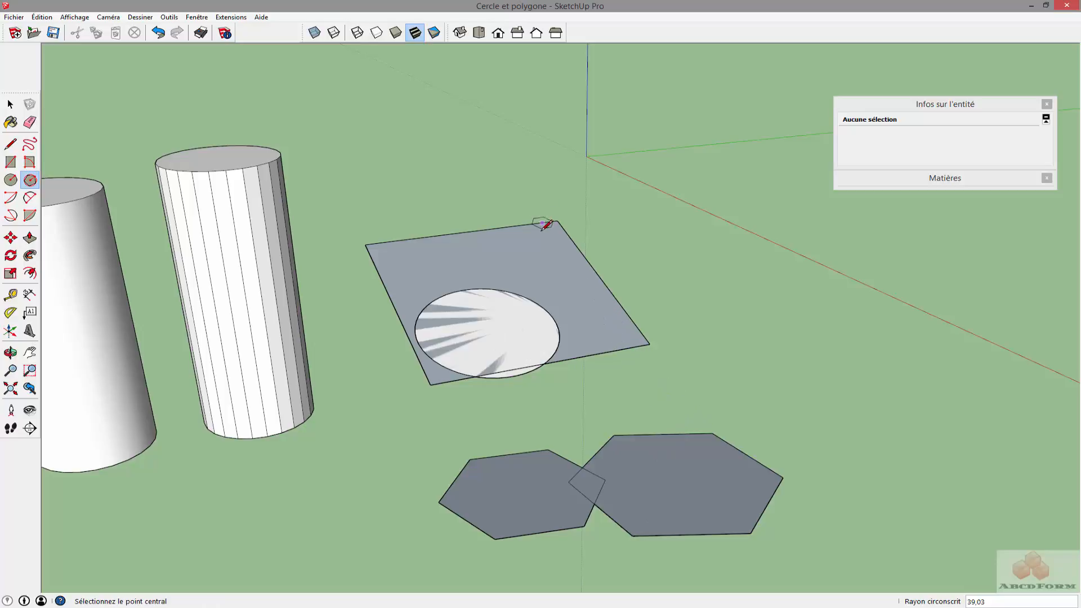
{"action": "left_click", "coordinate": [530, 254]}
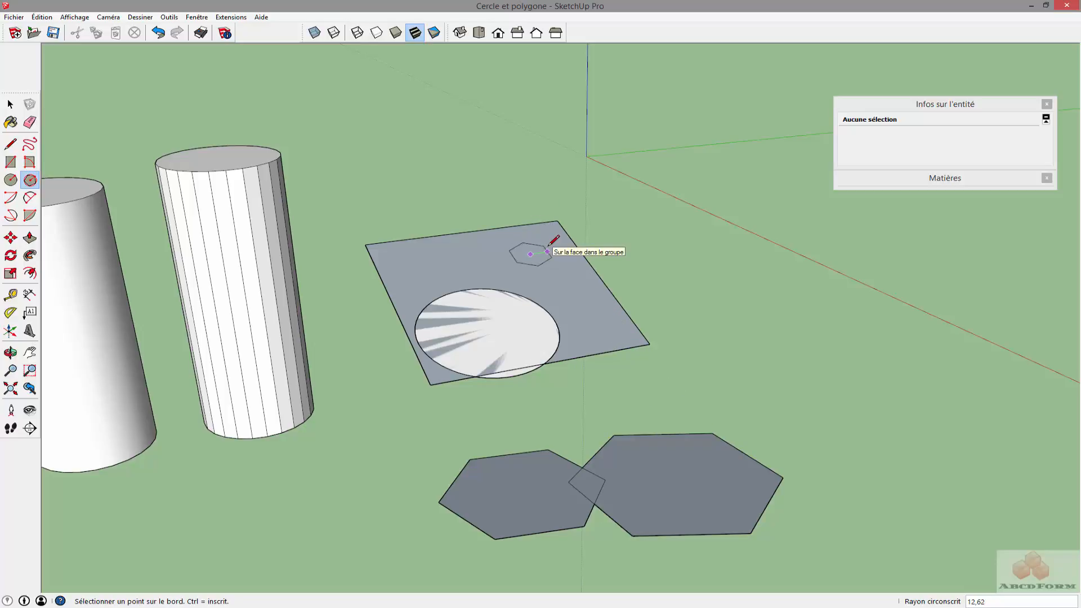
{"action": "left_click", "coordinate": [539, 244]}
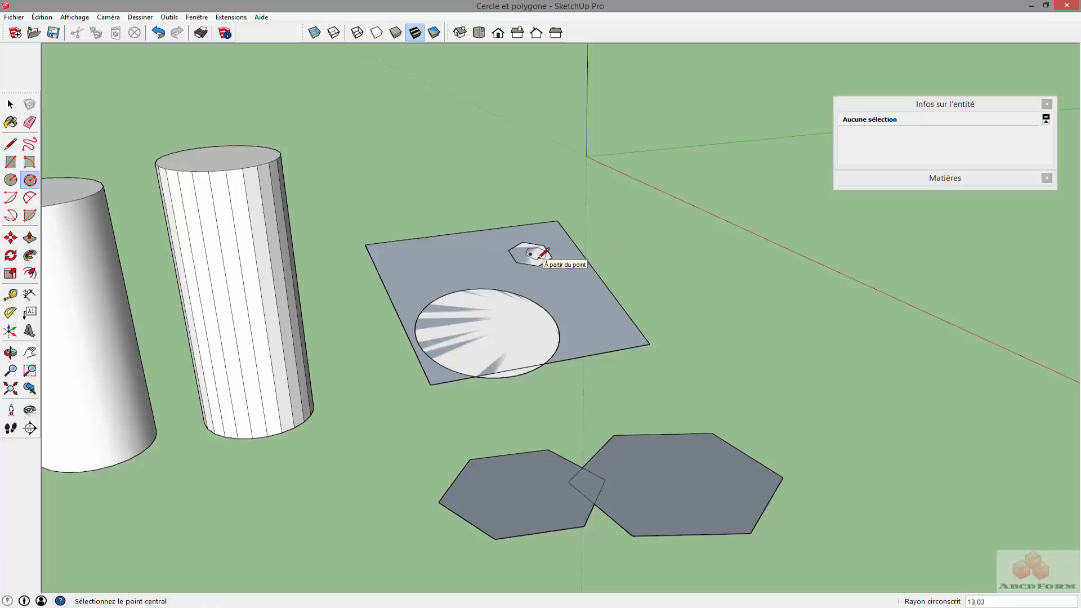
{"action": "middle_click_drag", "start_coordinate": [363, 305], "coordinate": [666, 266]}
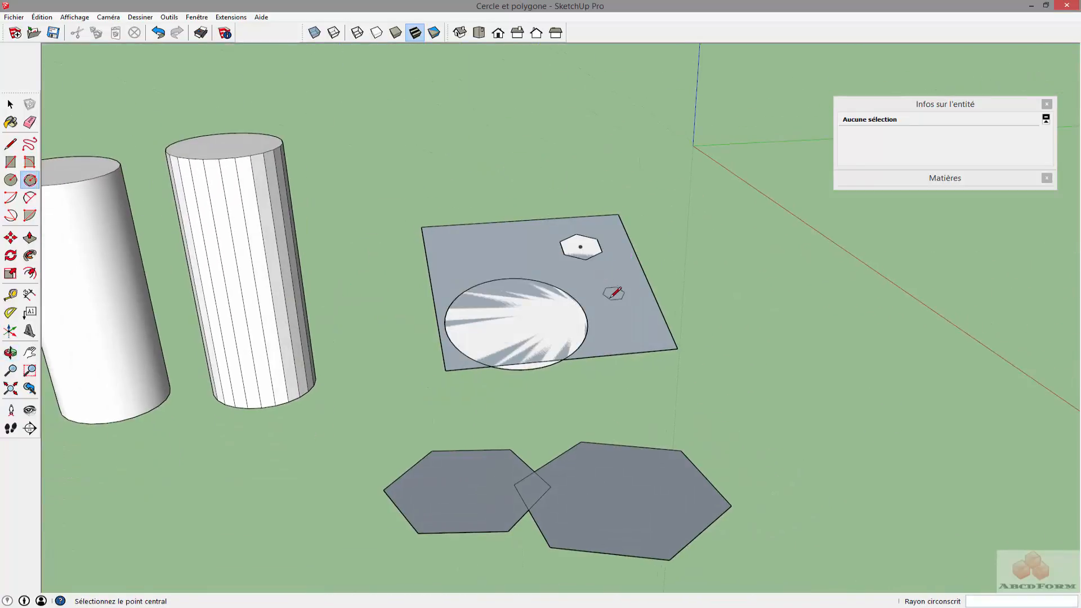